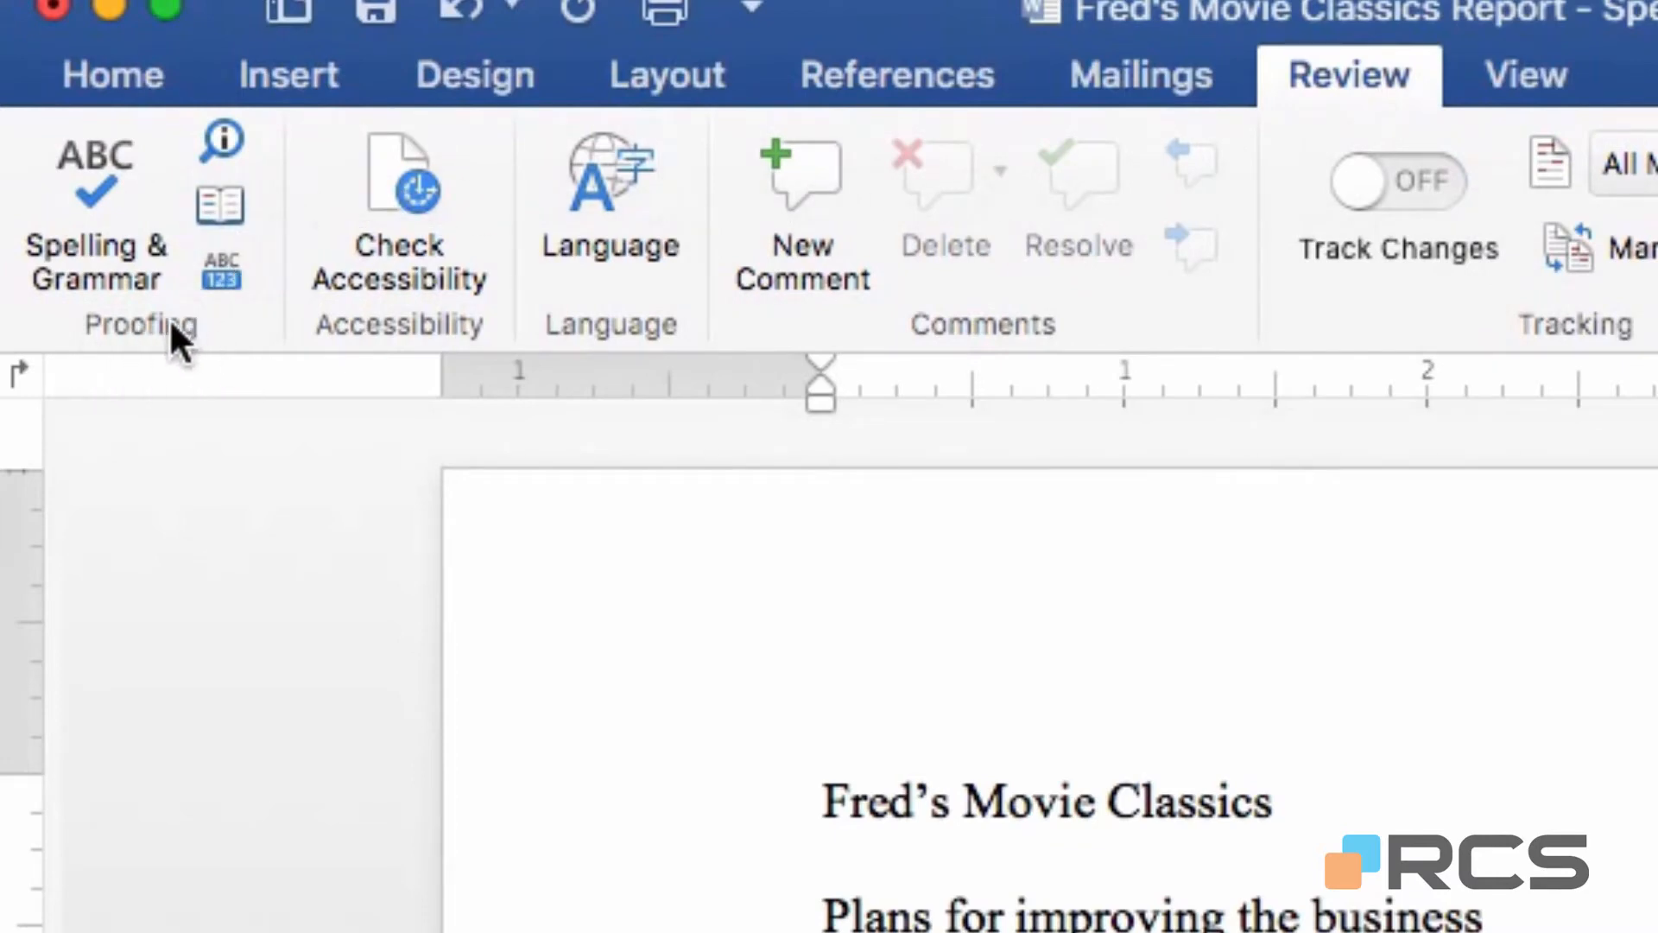
Start the spelling and grammar check and accept the suggestion that removes the extra space in "am planning"
left_click(84, 163)
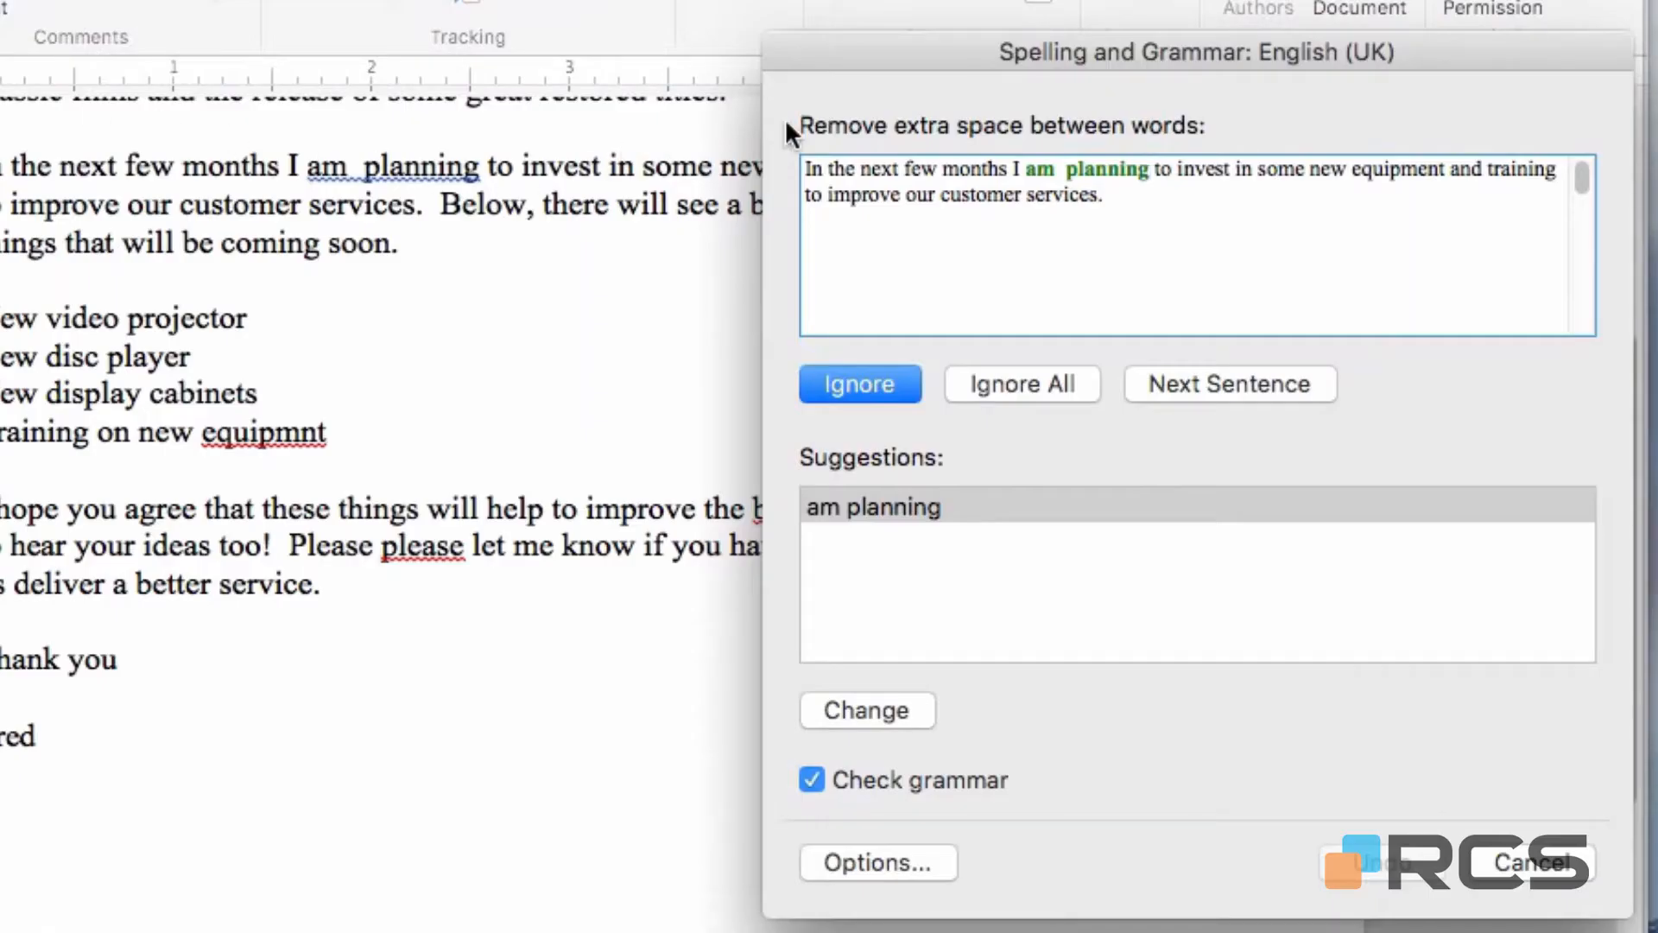
left_click_drag(984, 61, 656, 235)
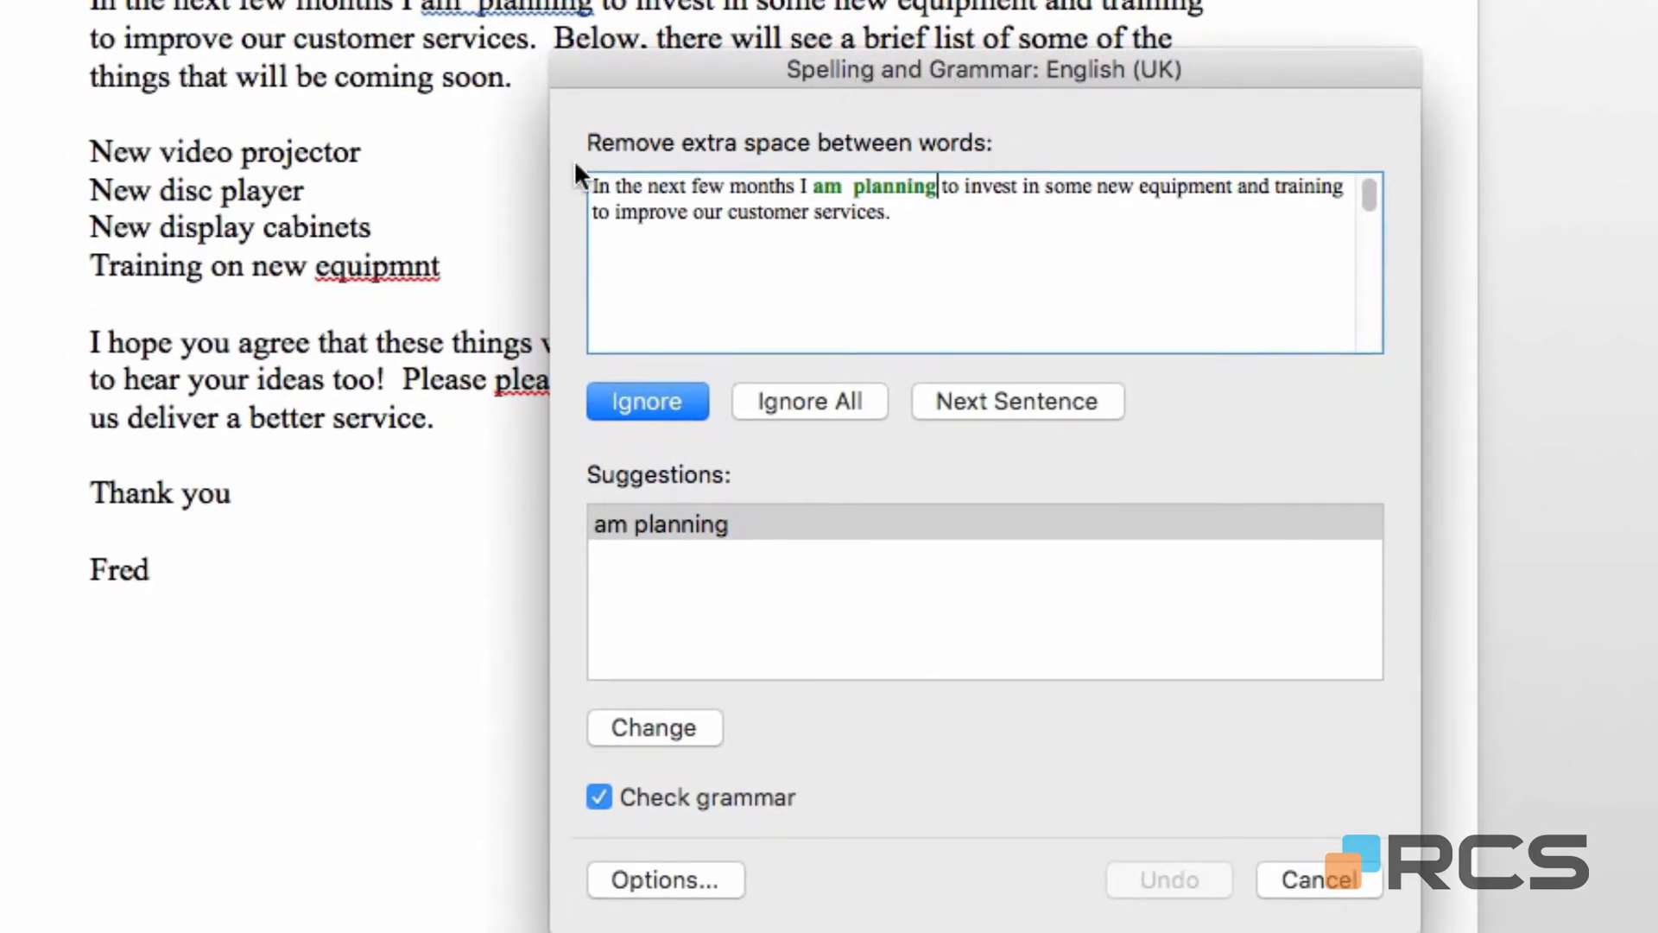
left_click(844, 186)
left_click(644, 729)
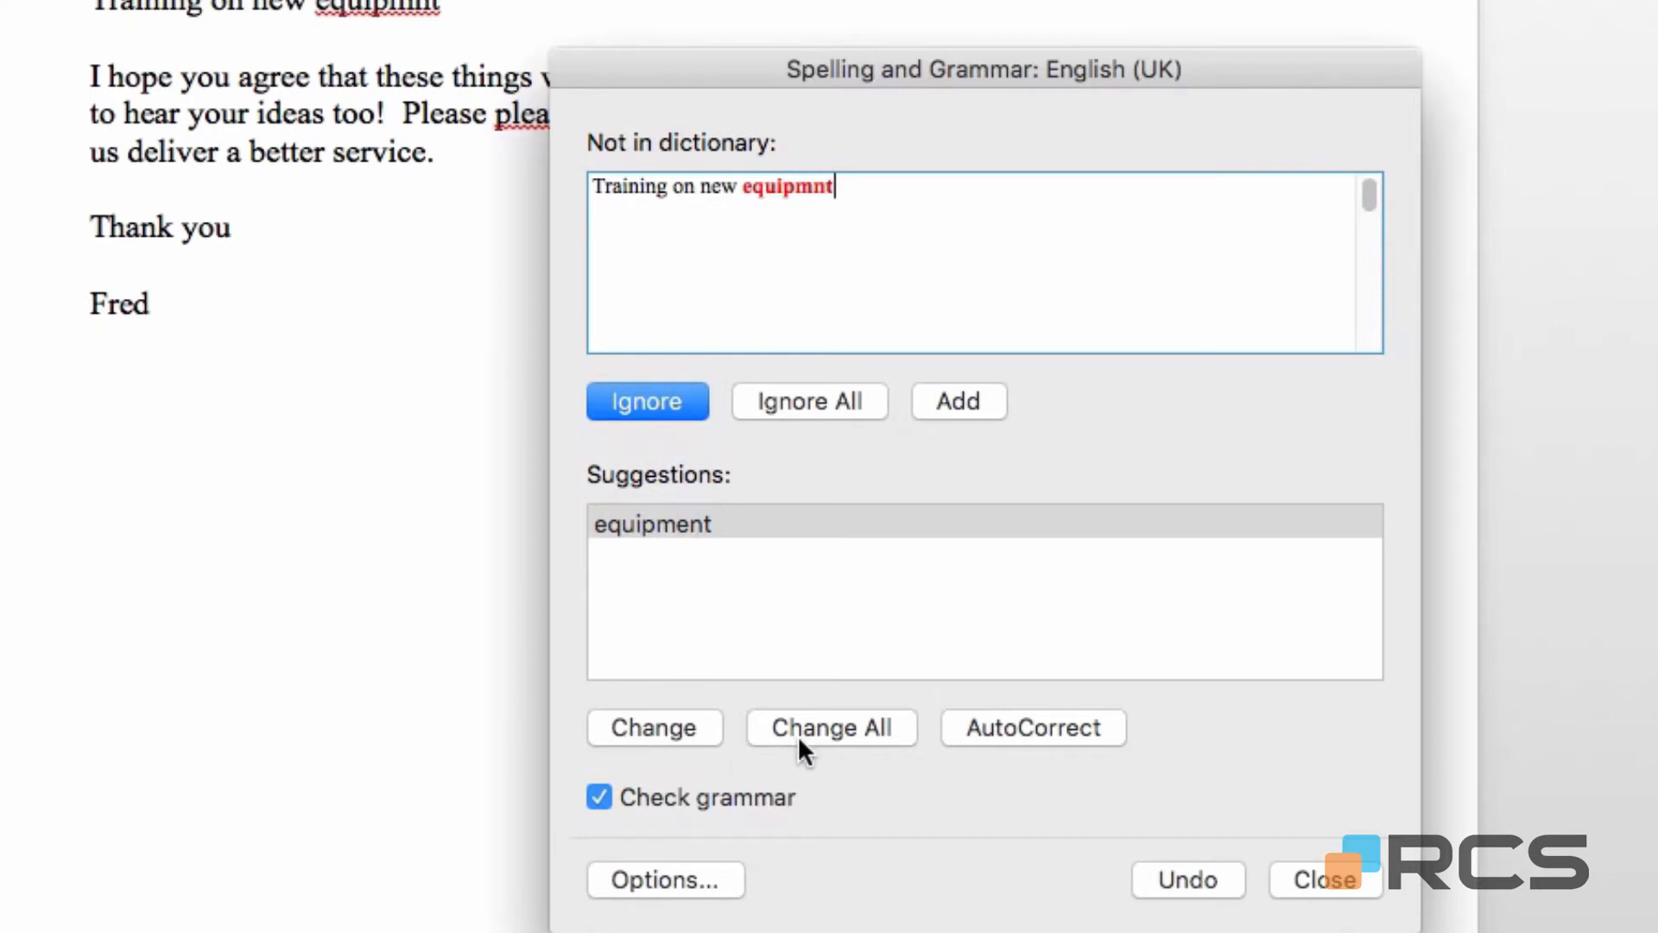
Accept the suggested spellings "equipment" for "equipmnt" and "business" for "busines"
left_click(681, 739)
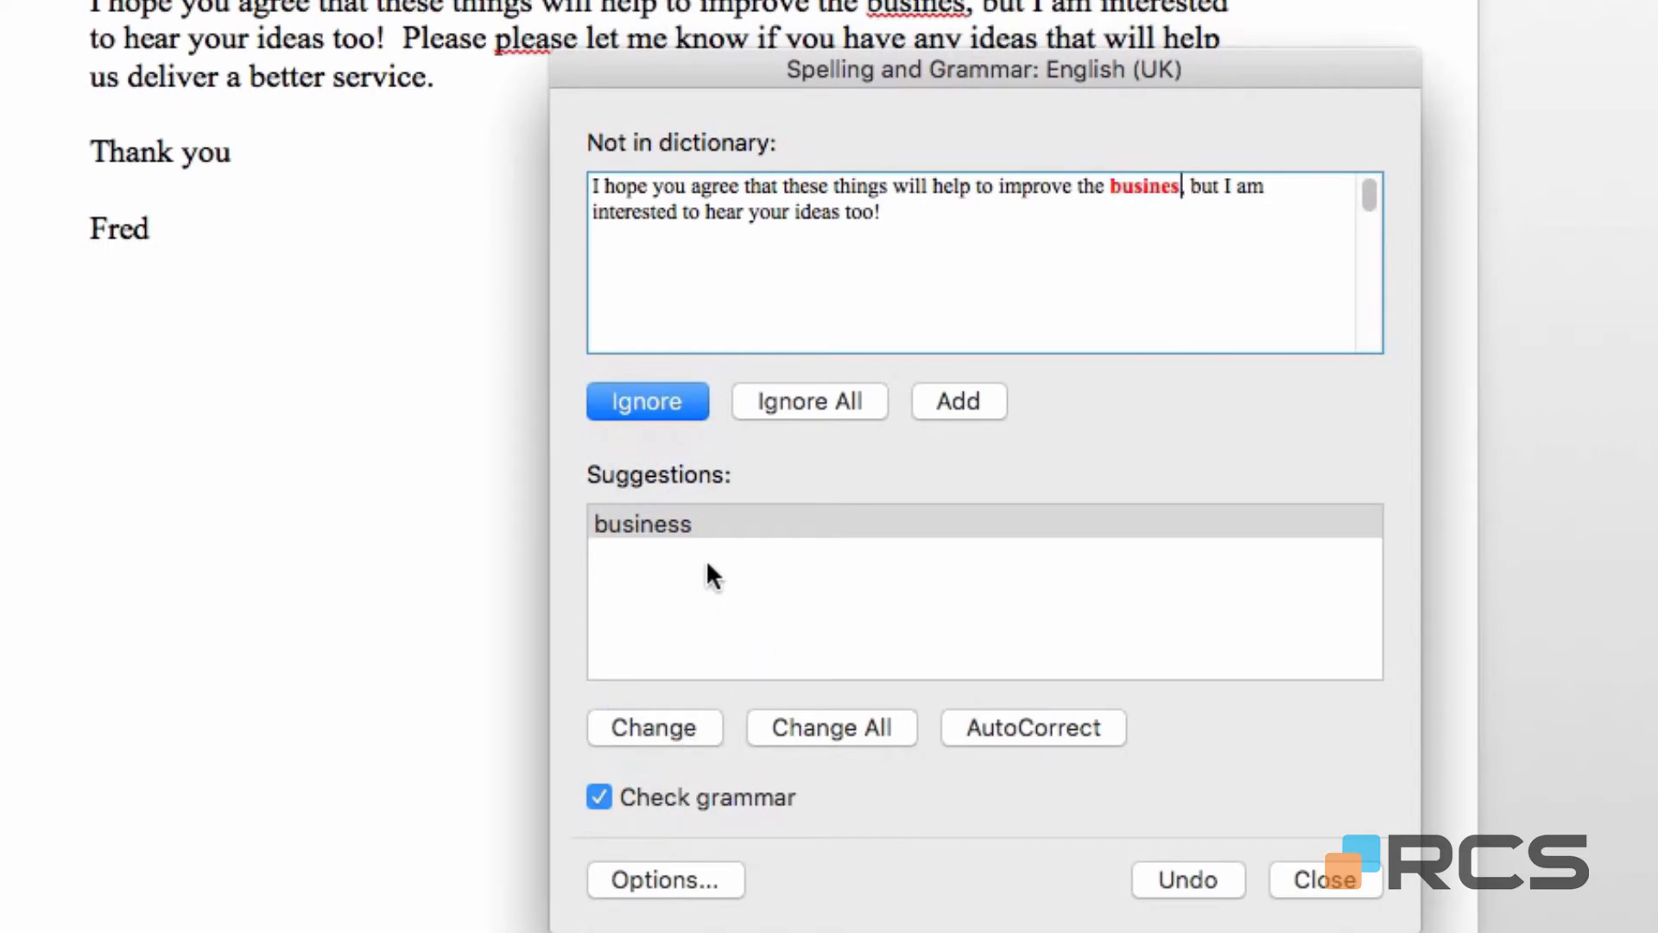
left_click(675, 729)
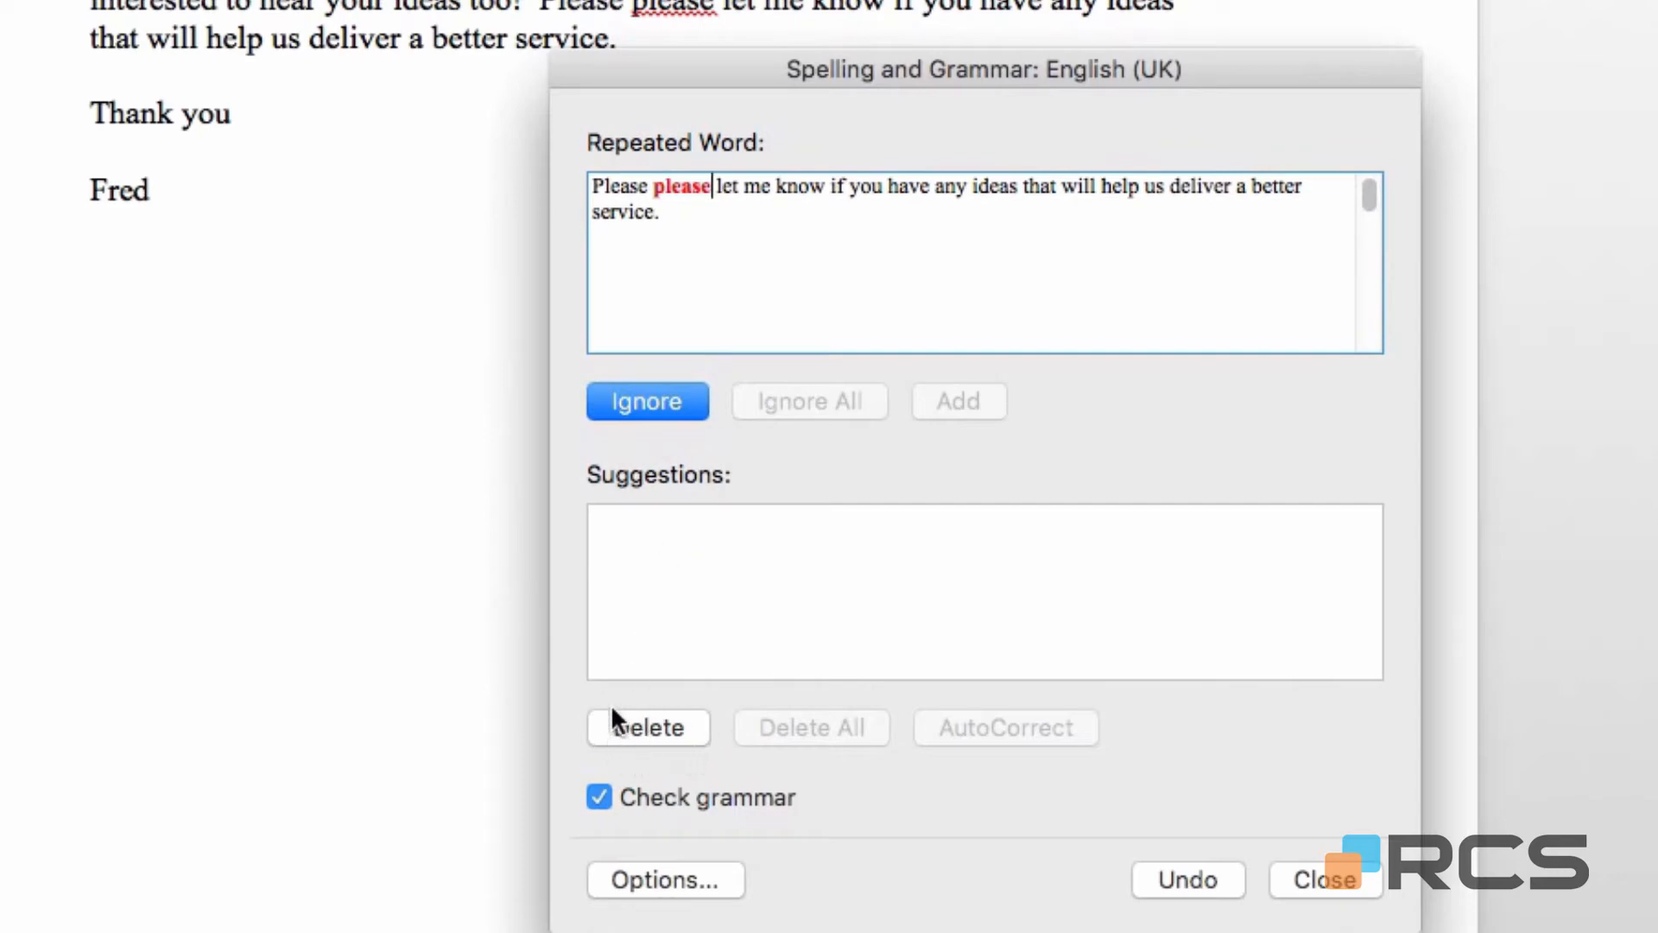
Delete the repeated word "please" in the closing paragraph and finish the spelling and grammar check
left_click(647, 730)
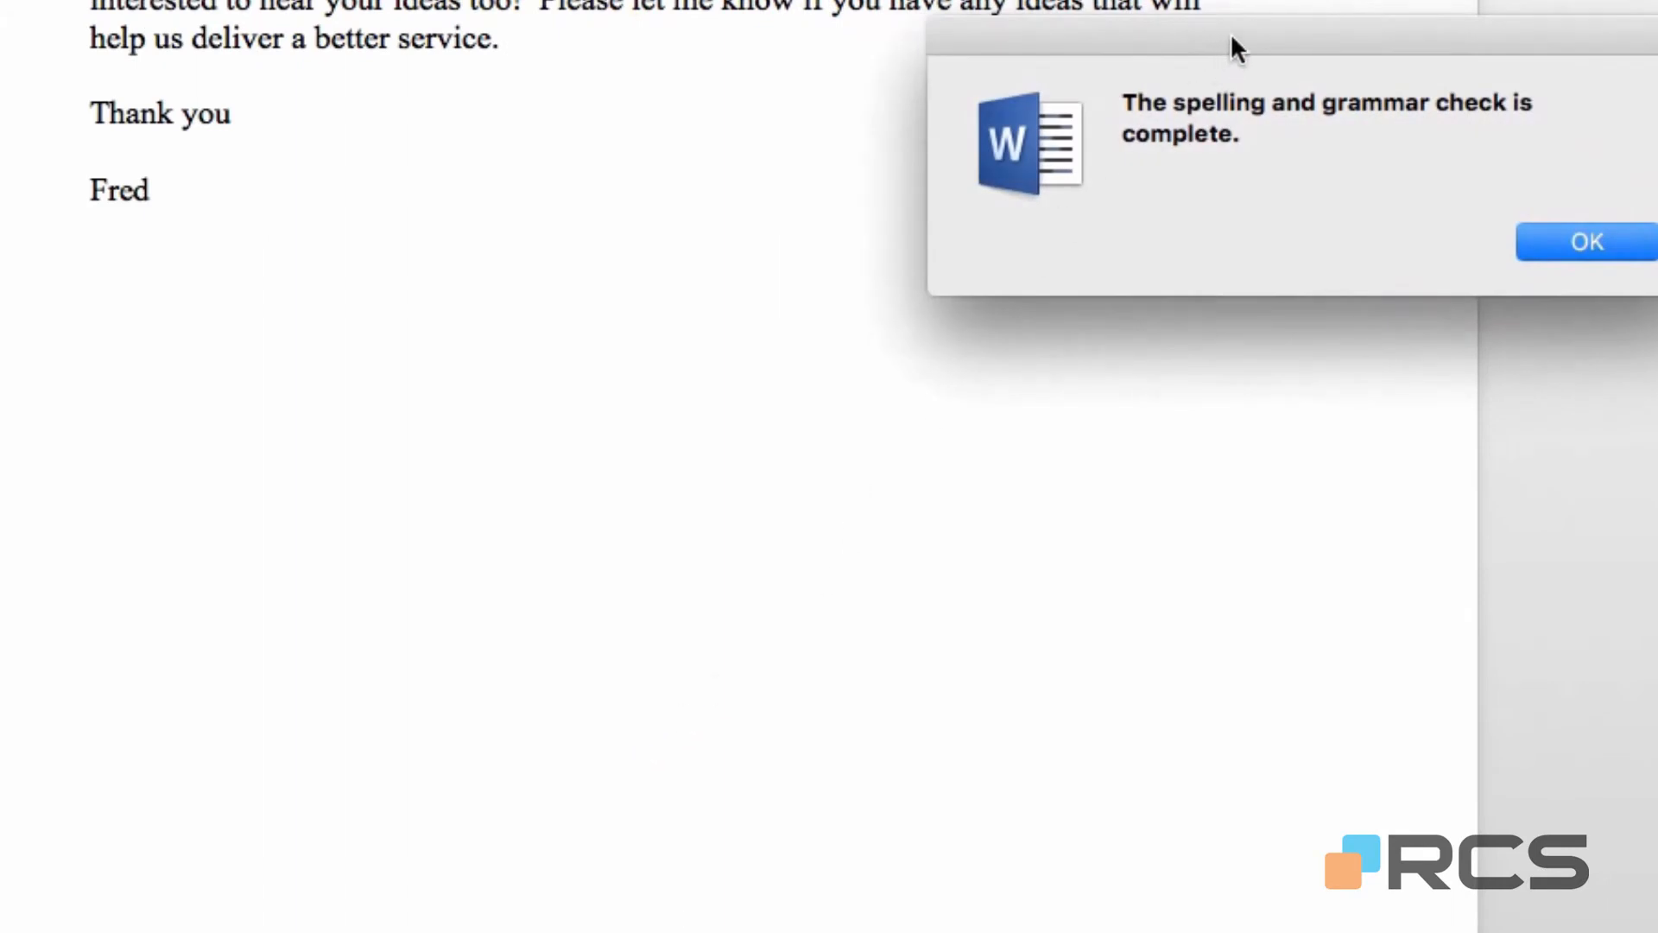
left_click_drag(1235, 48, 701, 79)
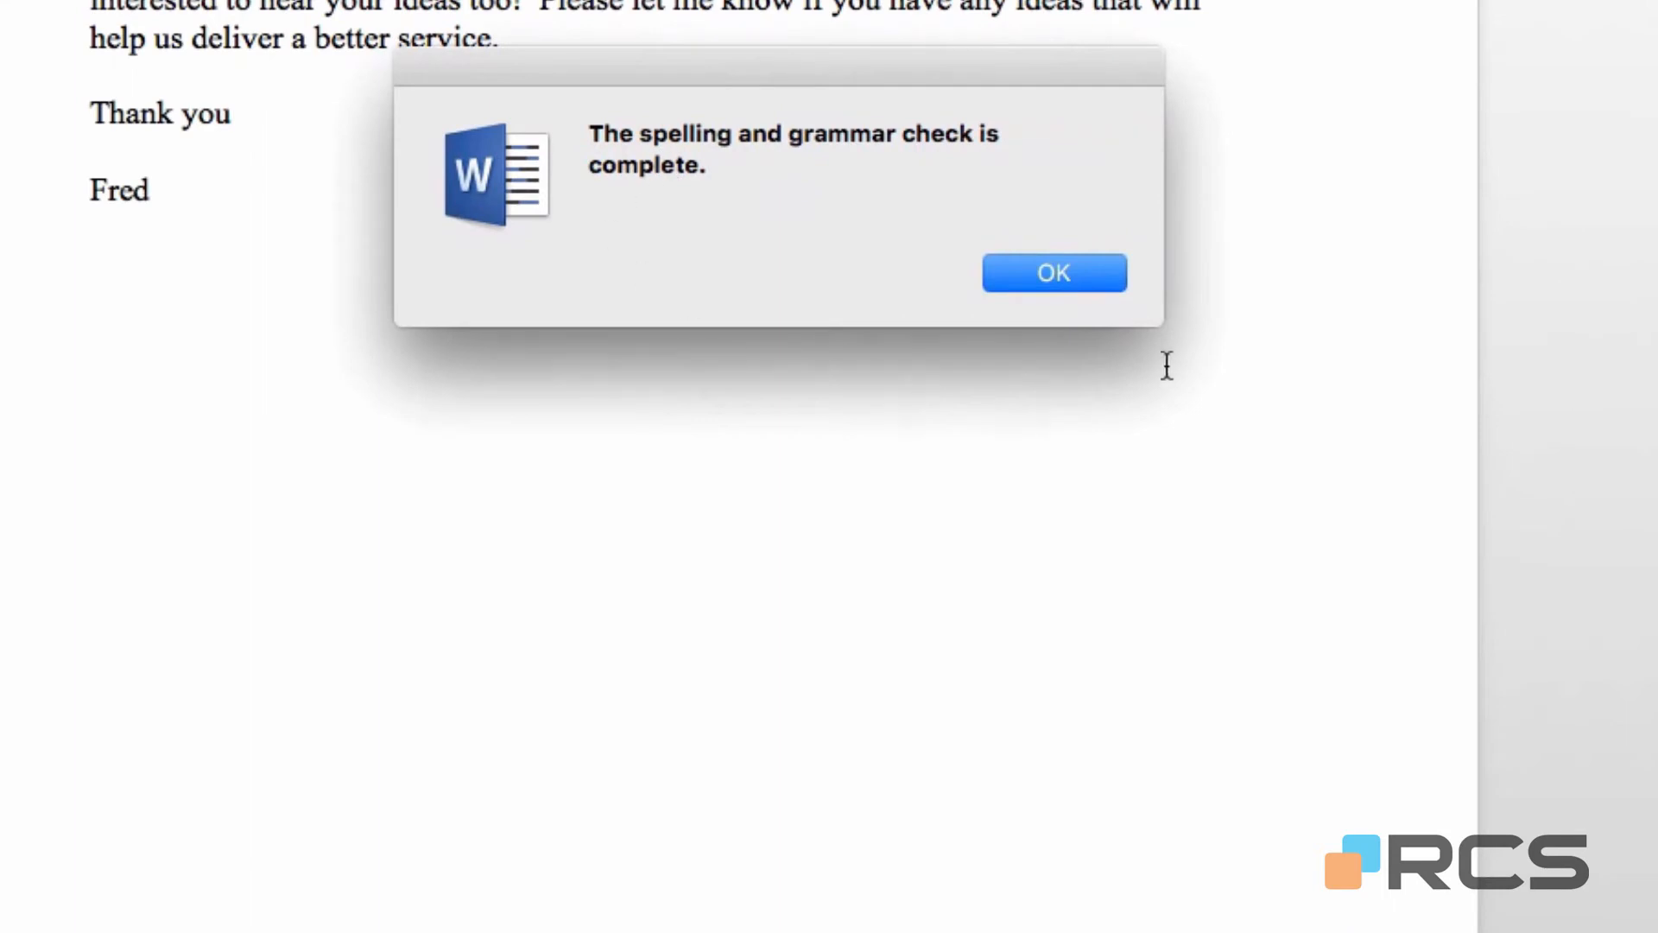
left_click(1029, 273)
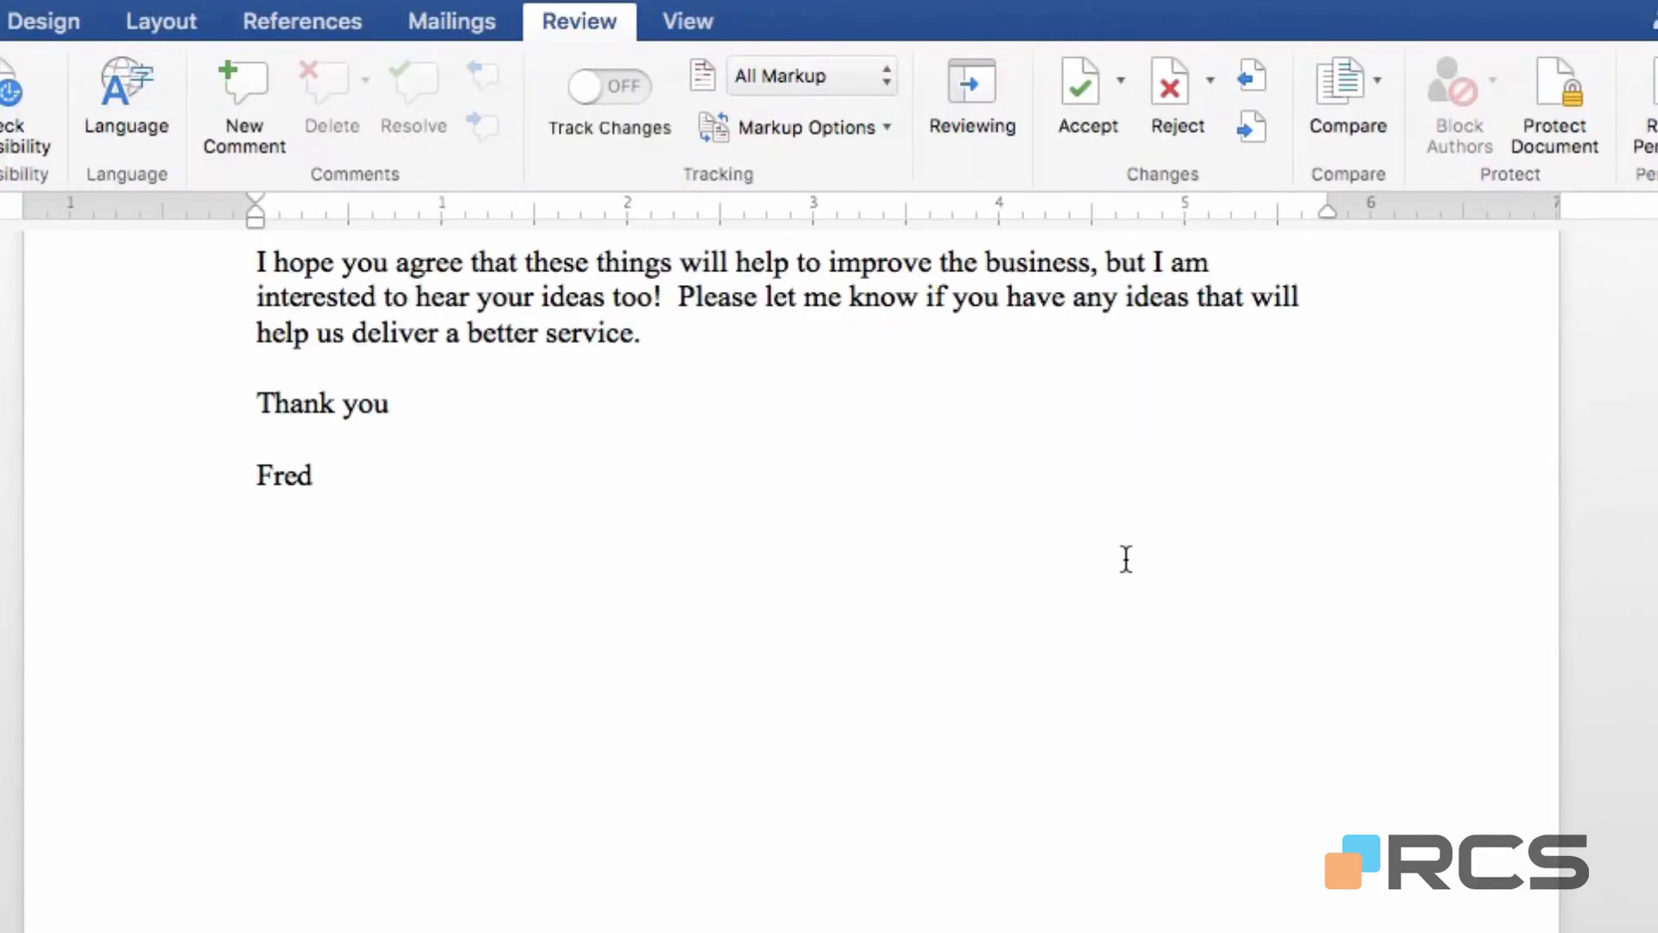
Open the document "Spelling and Grammar Example 2.docx" from the Documents folder
scroll(1127, 559, "up", 5)
scroll(1126, 559, "up", 10)
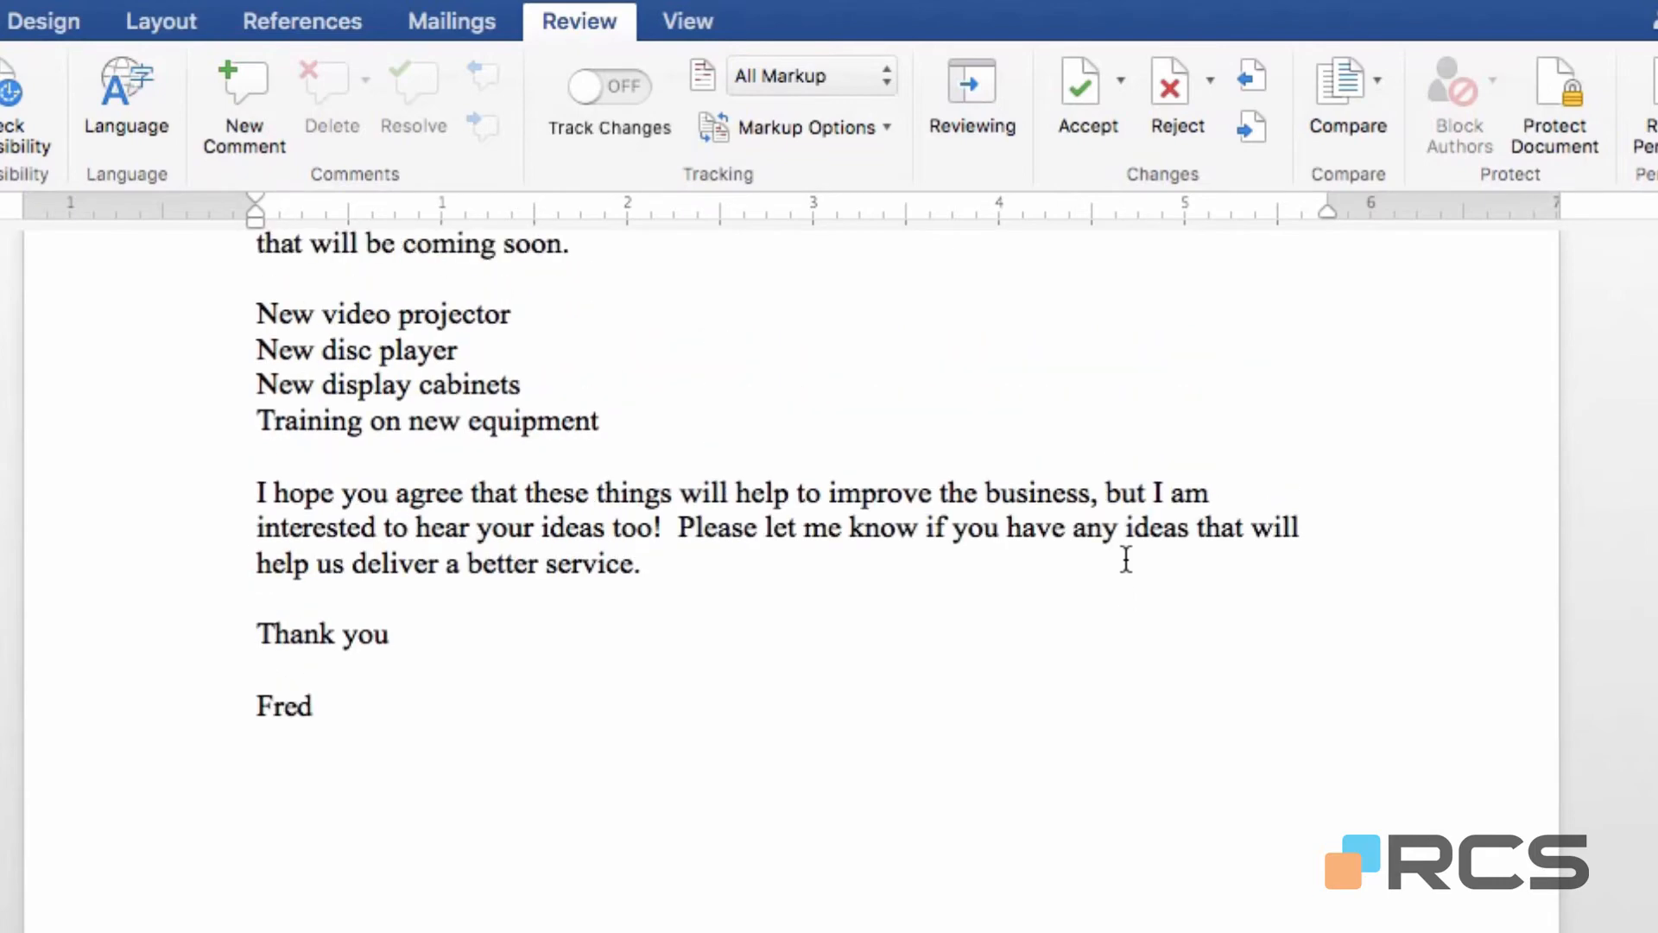
scroll(1127, 559, "up", 2)
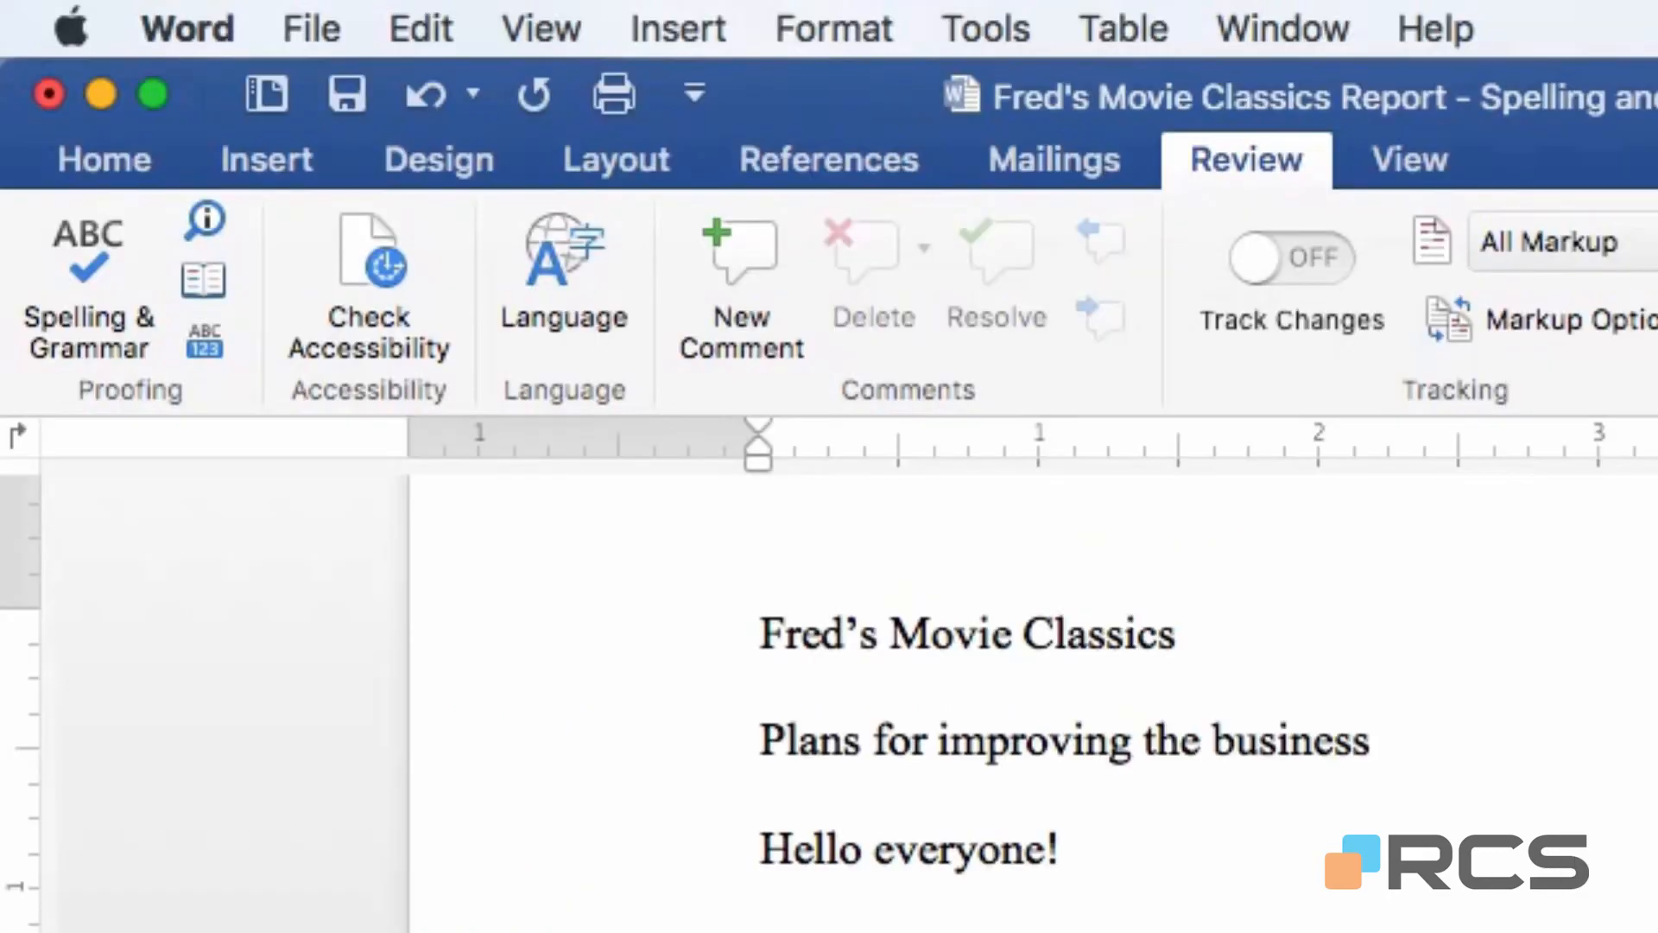
left_click(311, 28)
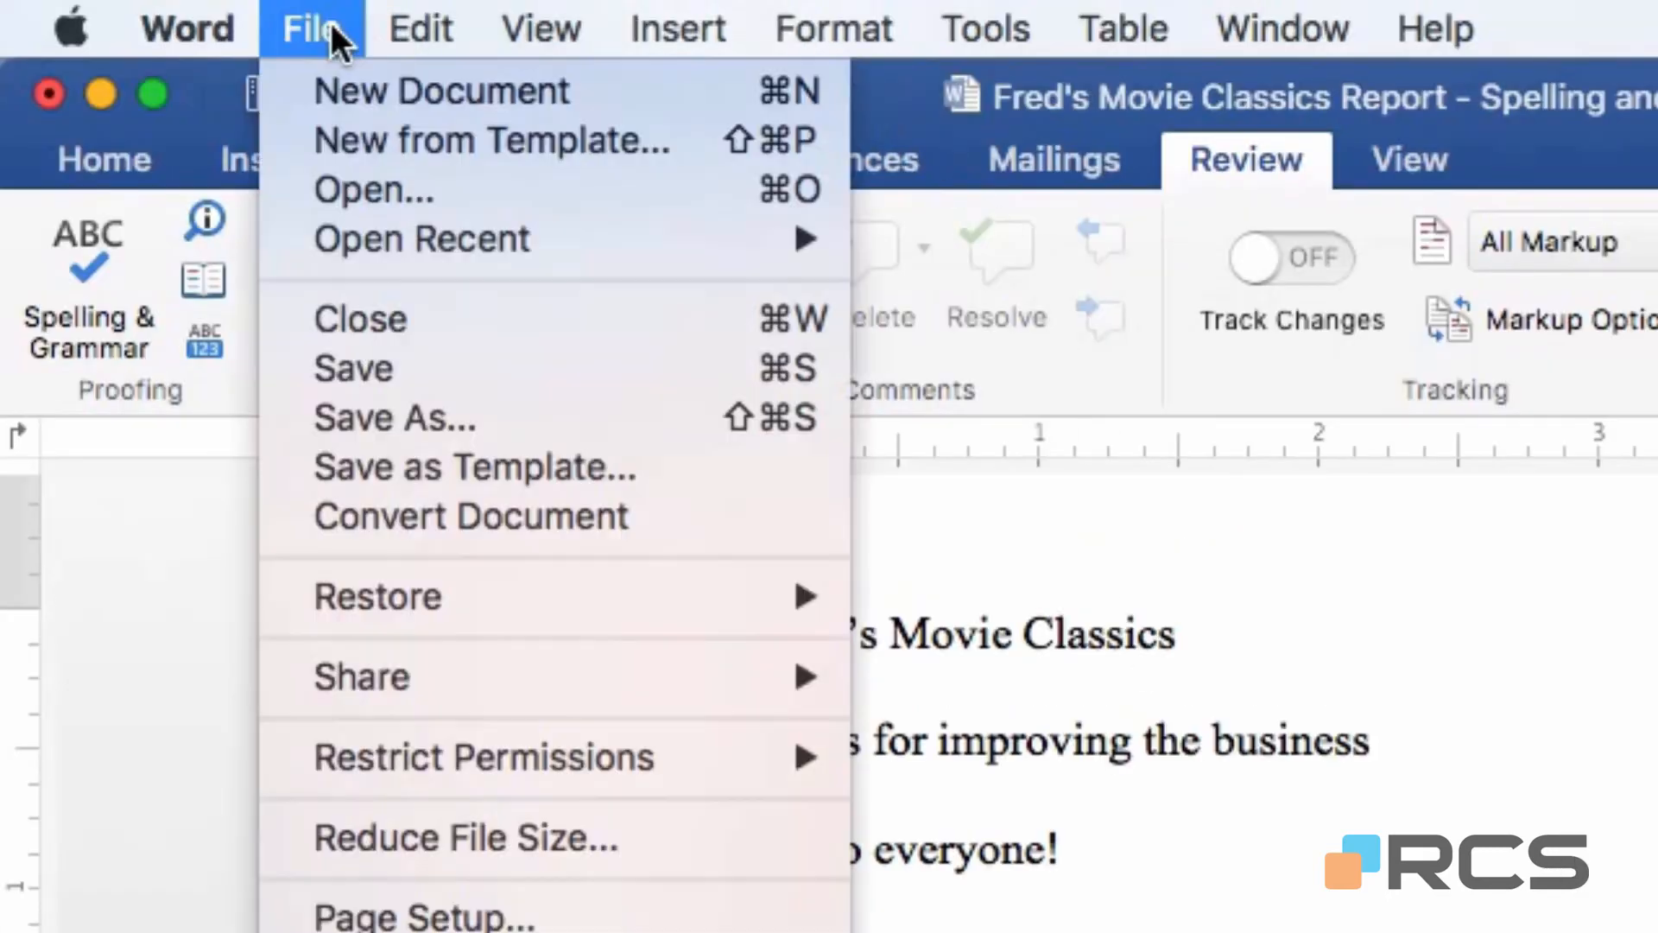
left_click(314, 199)
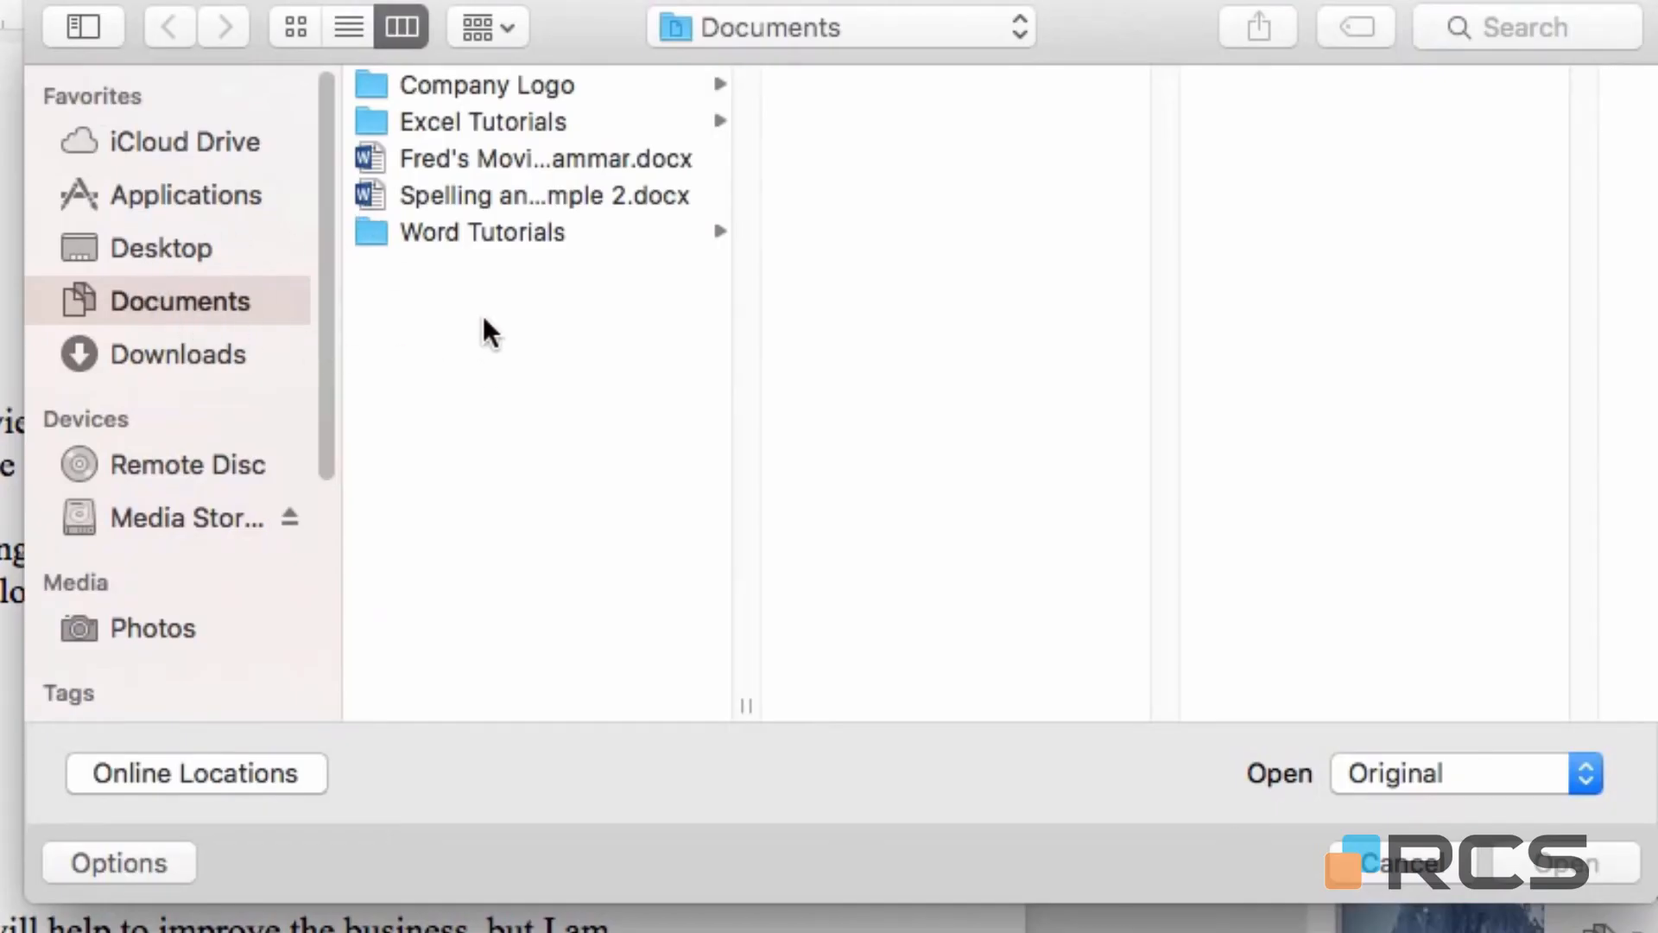
left_click(404, 200)
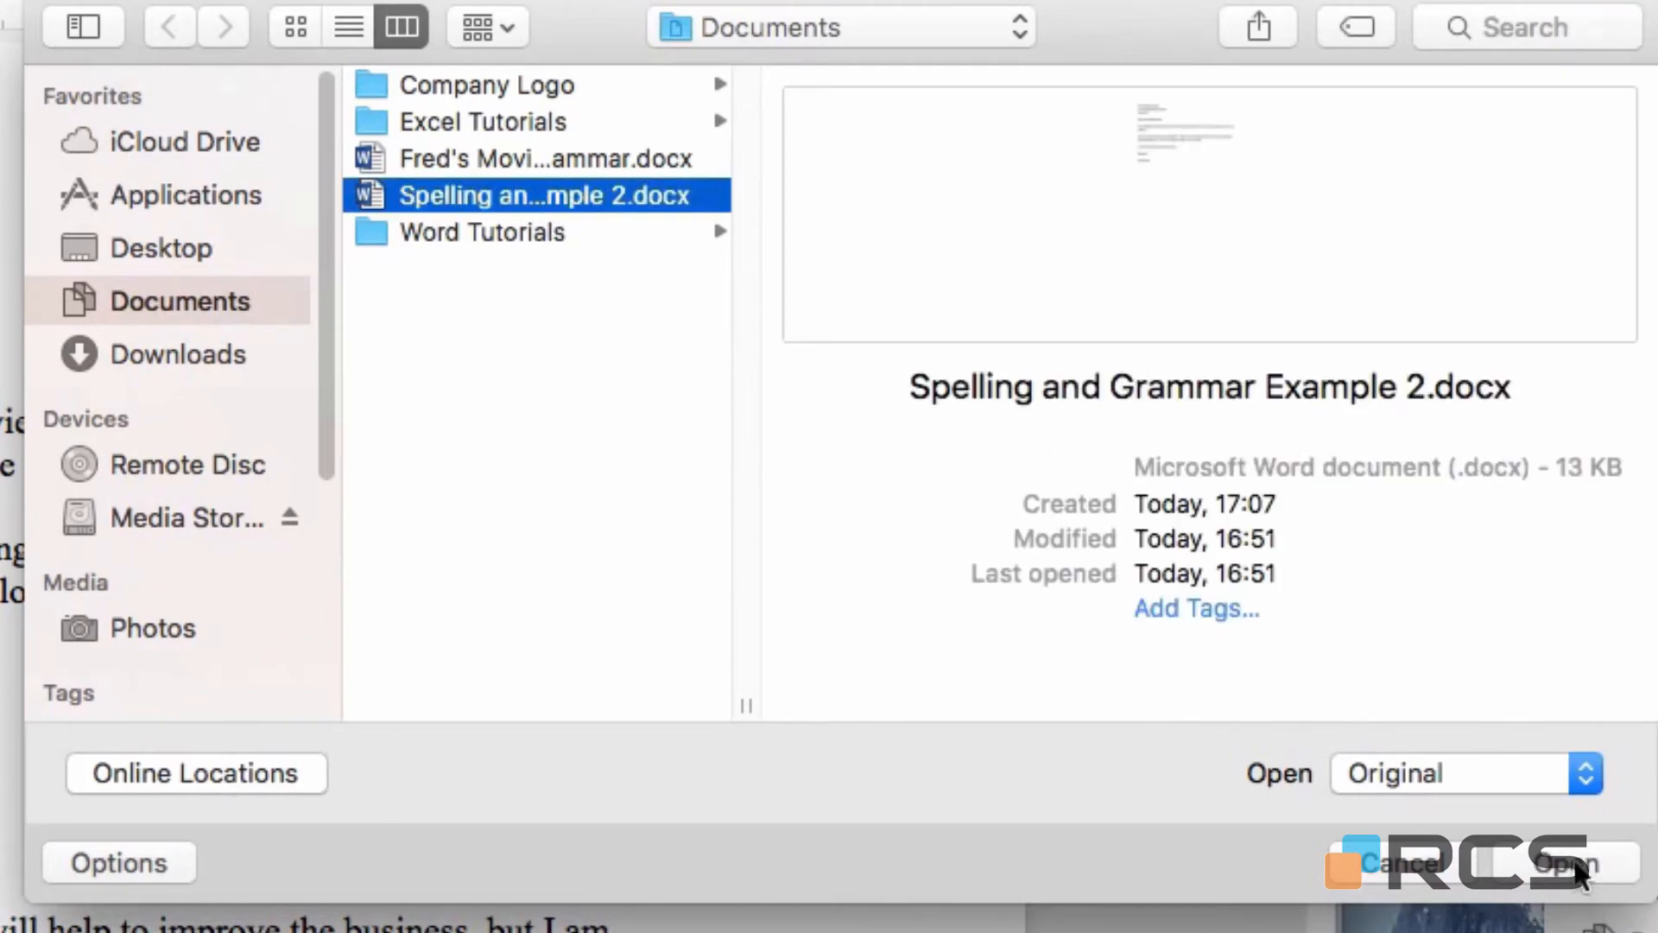
left_click(1570, 863)
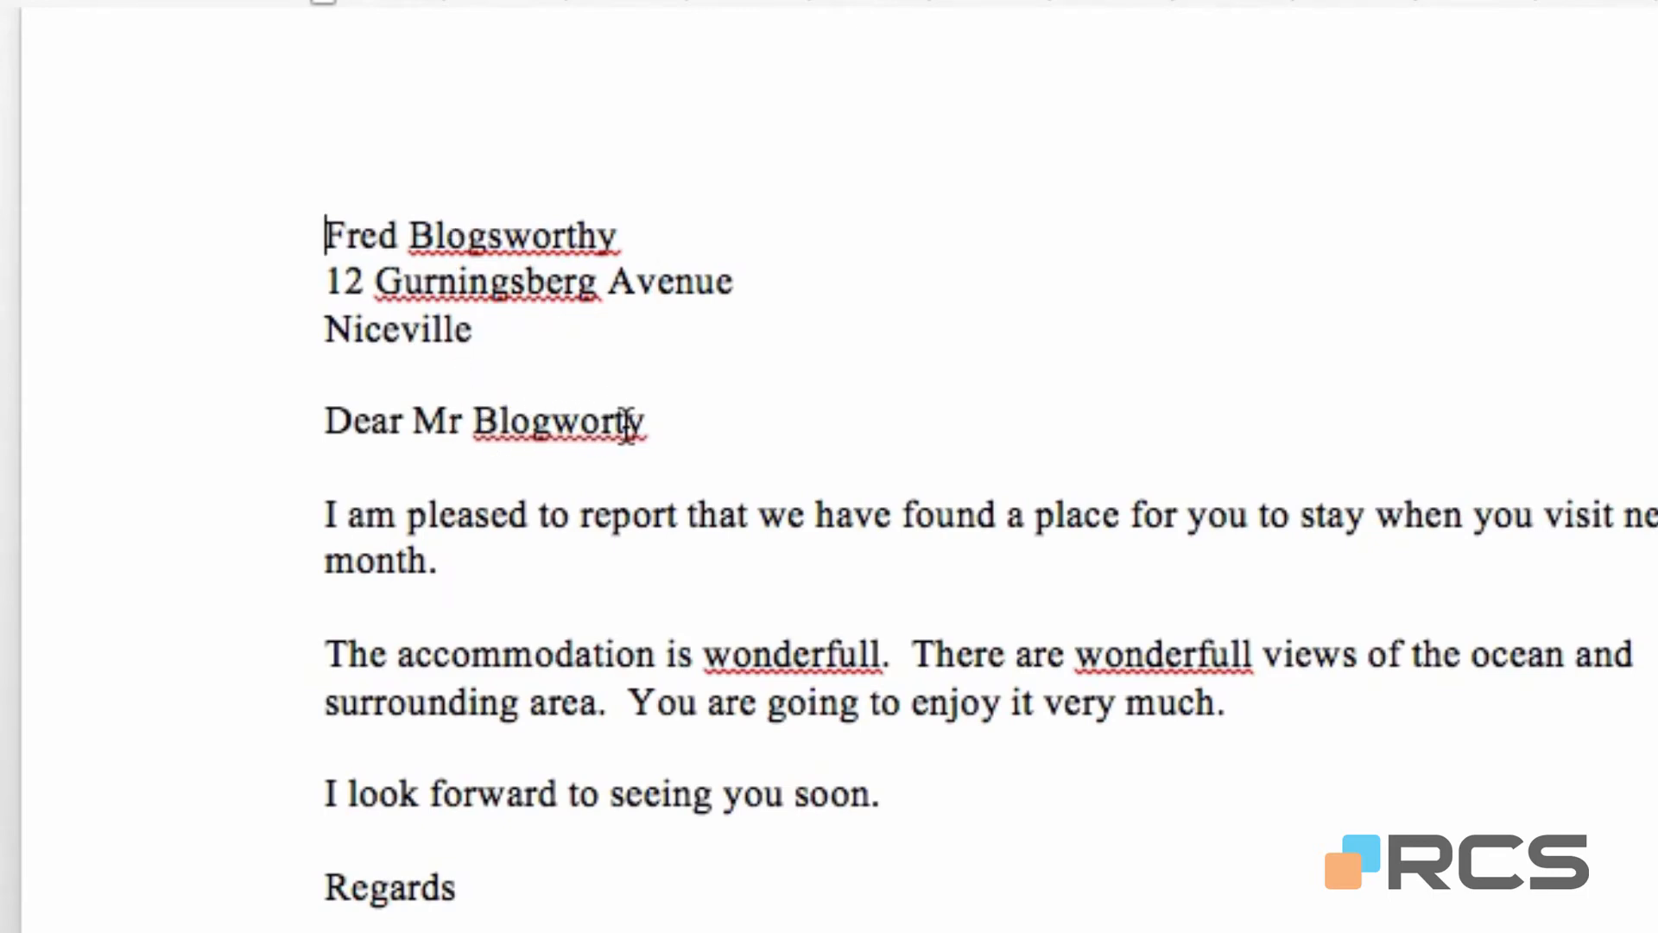
Add the recipient's surname in the address block to the dictionary and correct the misspelled surname in the salutation to match it
right_click(485, 235)
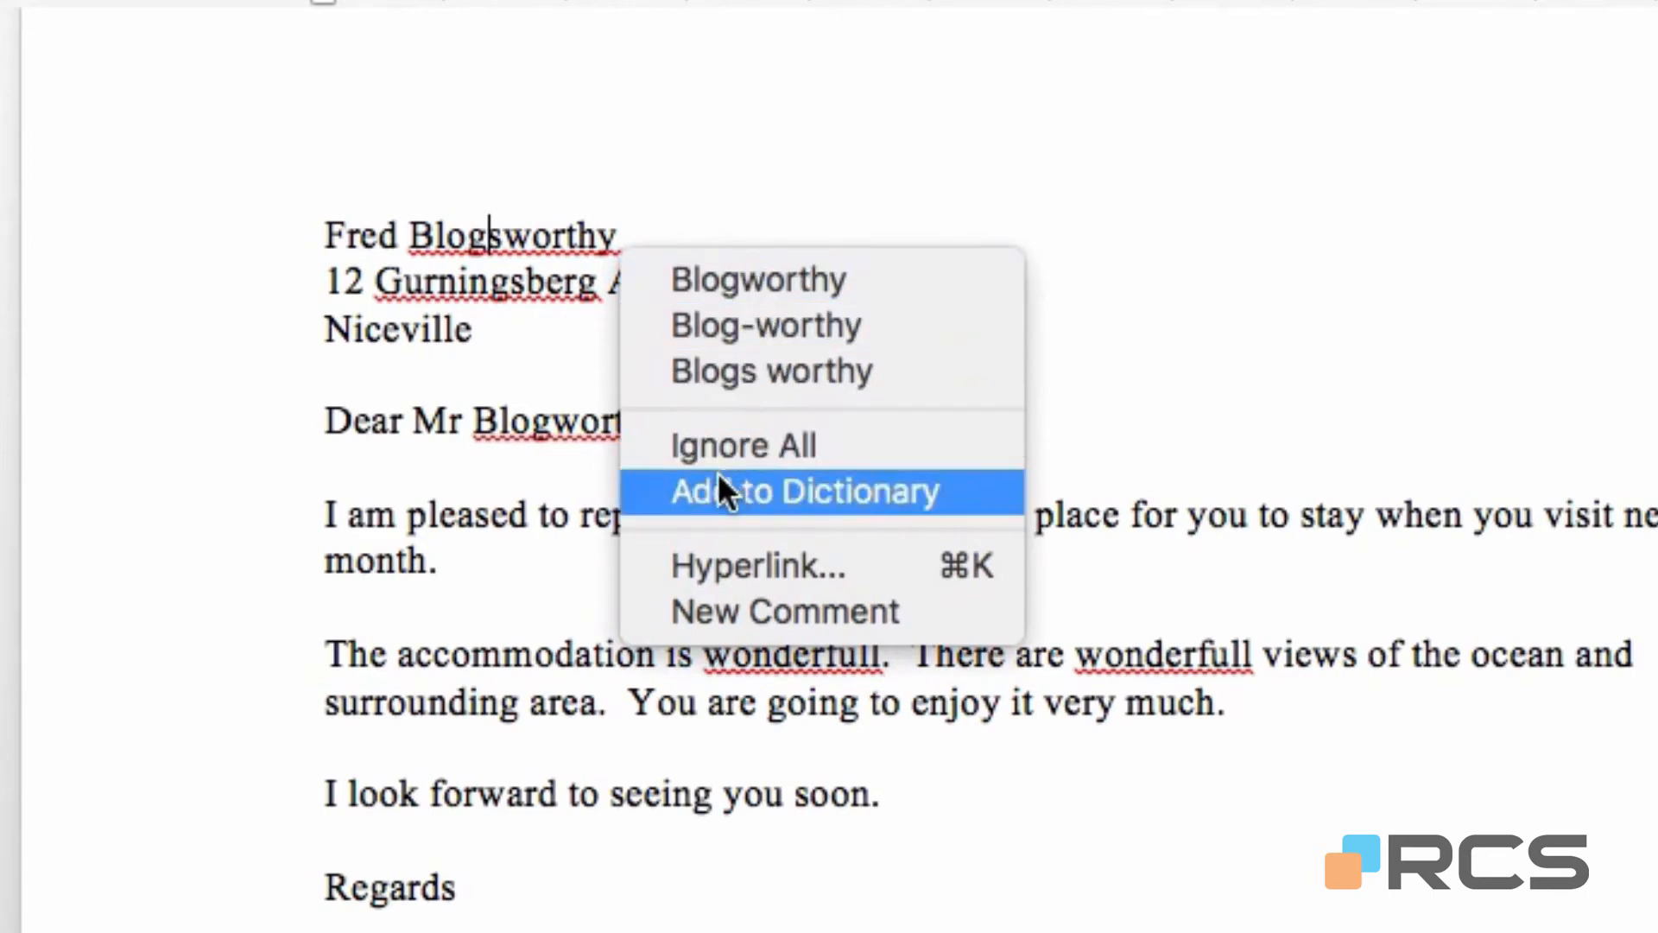
left_click(768, 490)
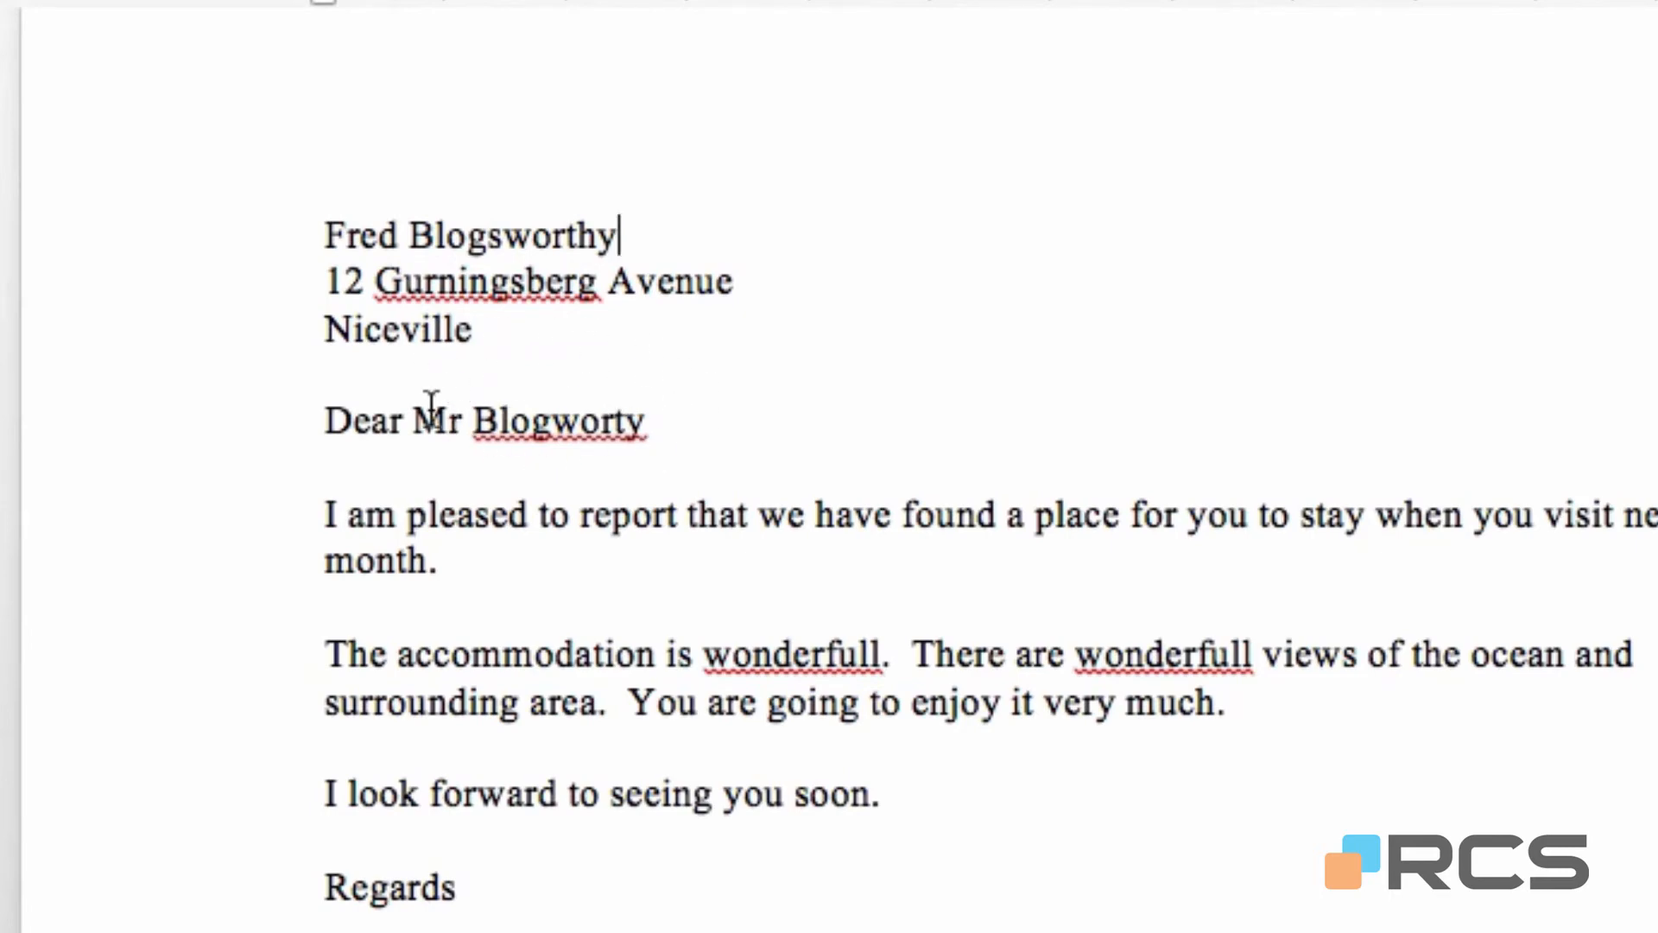
right_click(533, 424)
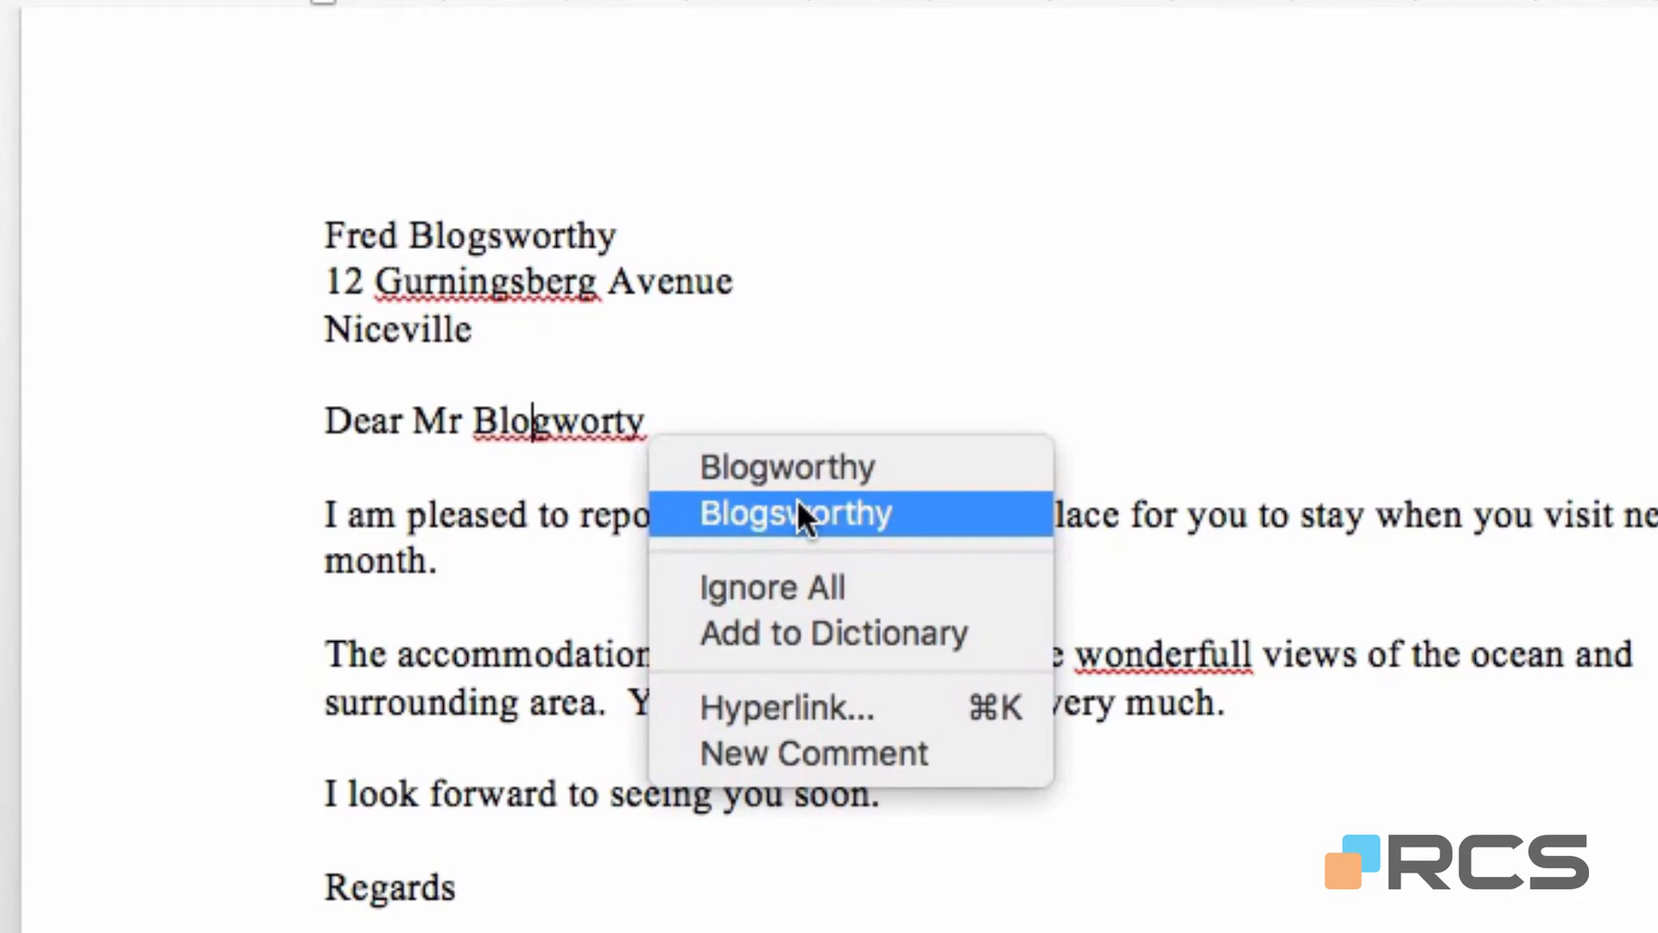
left_click(872, 506)
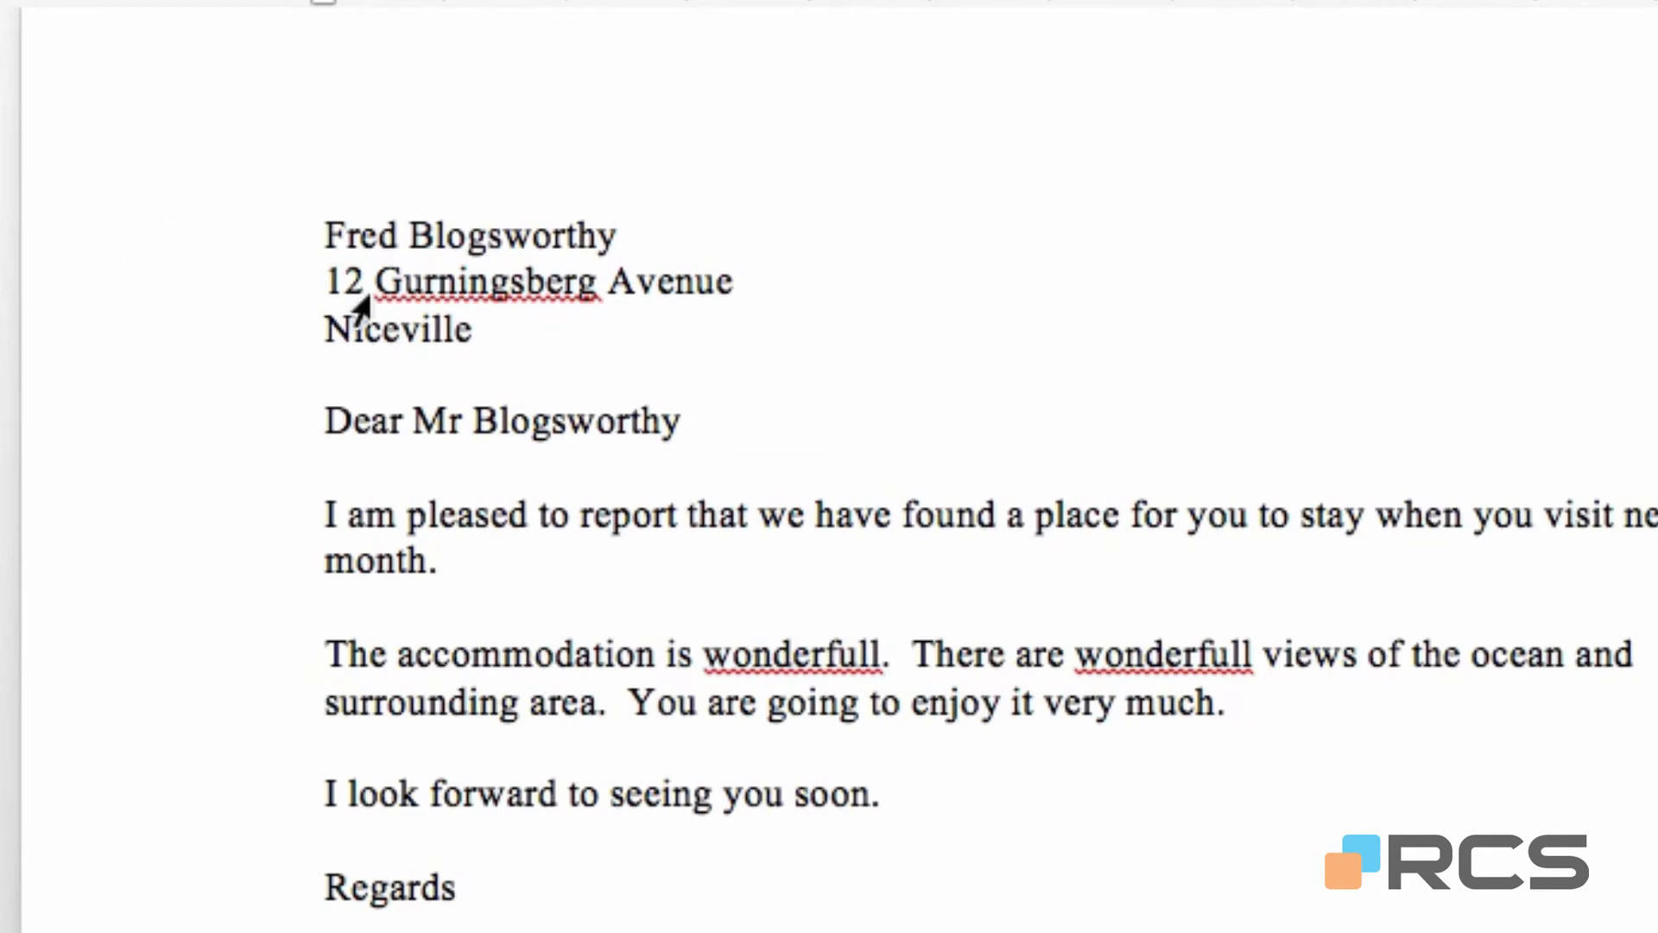
Add the flagged street name in the recipient's address to the dictionary
right_click(455, 277)
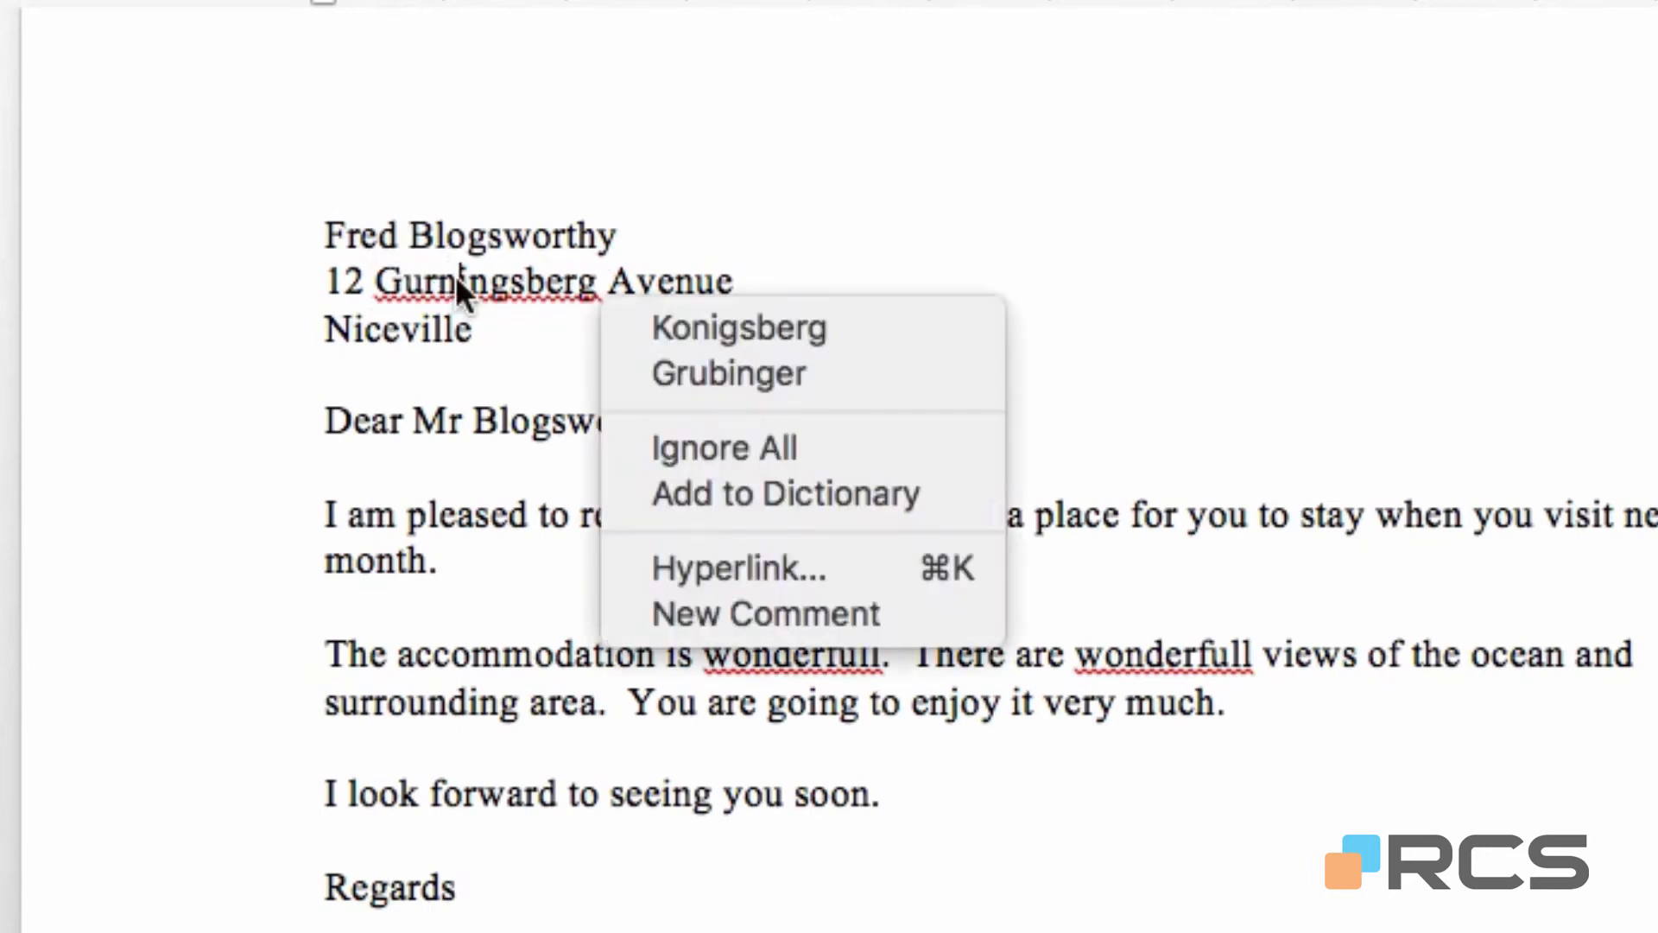
left_click(765, 495)
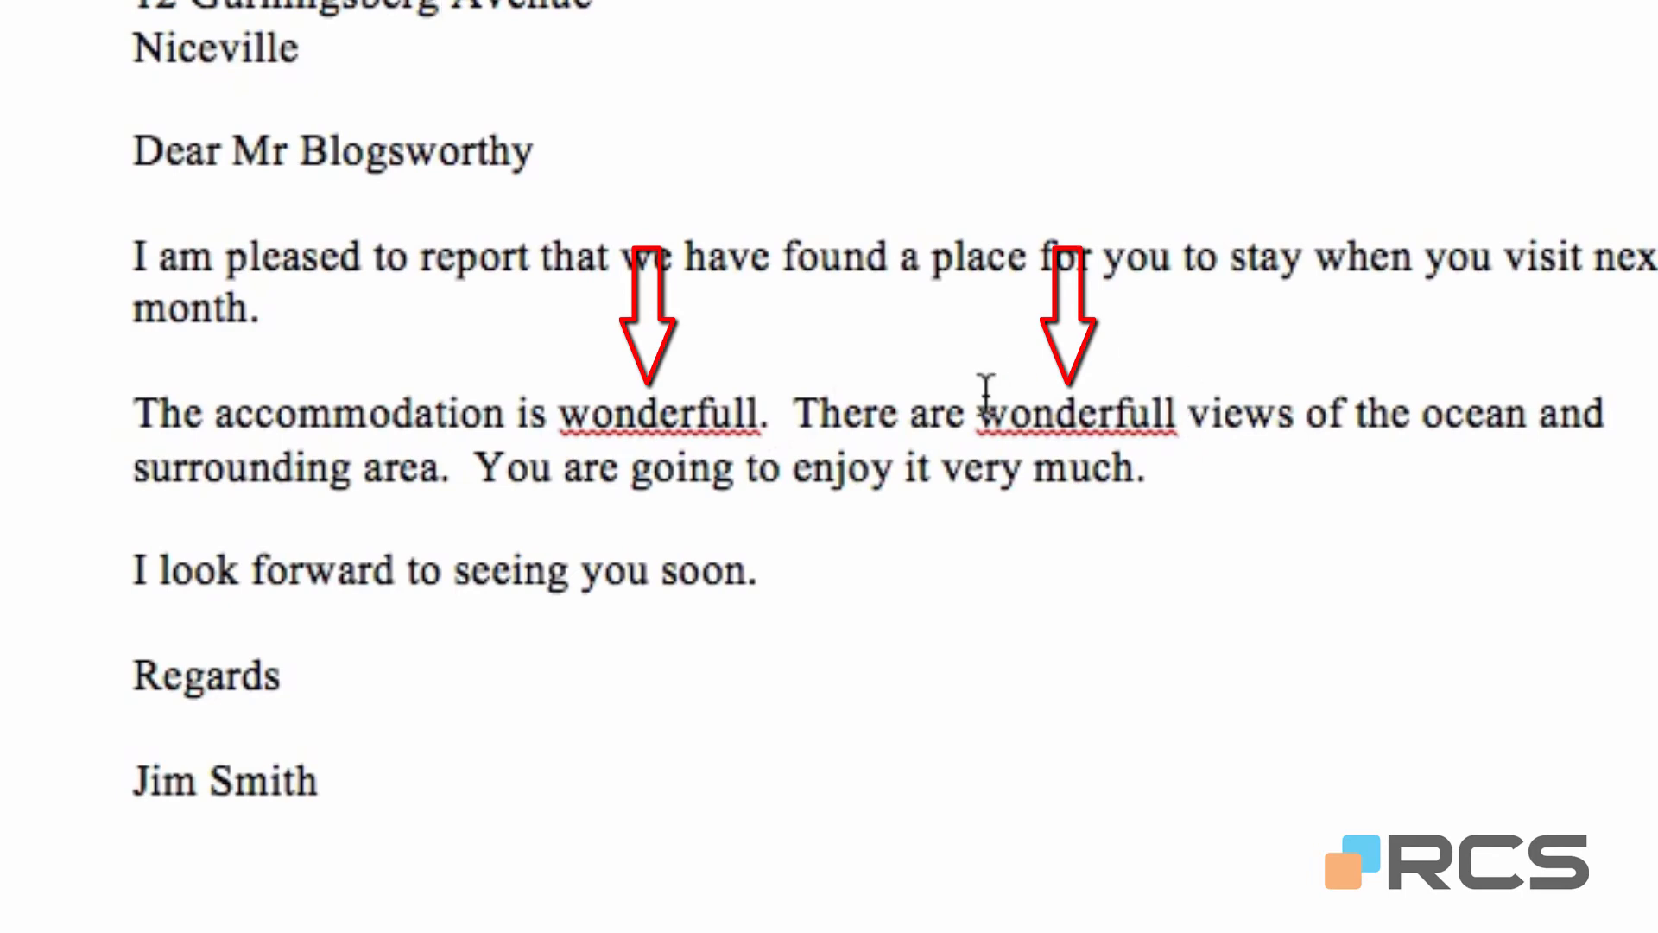
Try correcting only the first "wonderfull" to "wonderful", and undo that correction
right_click(661, 411)
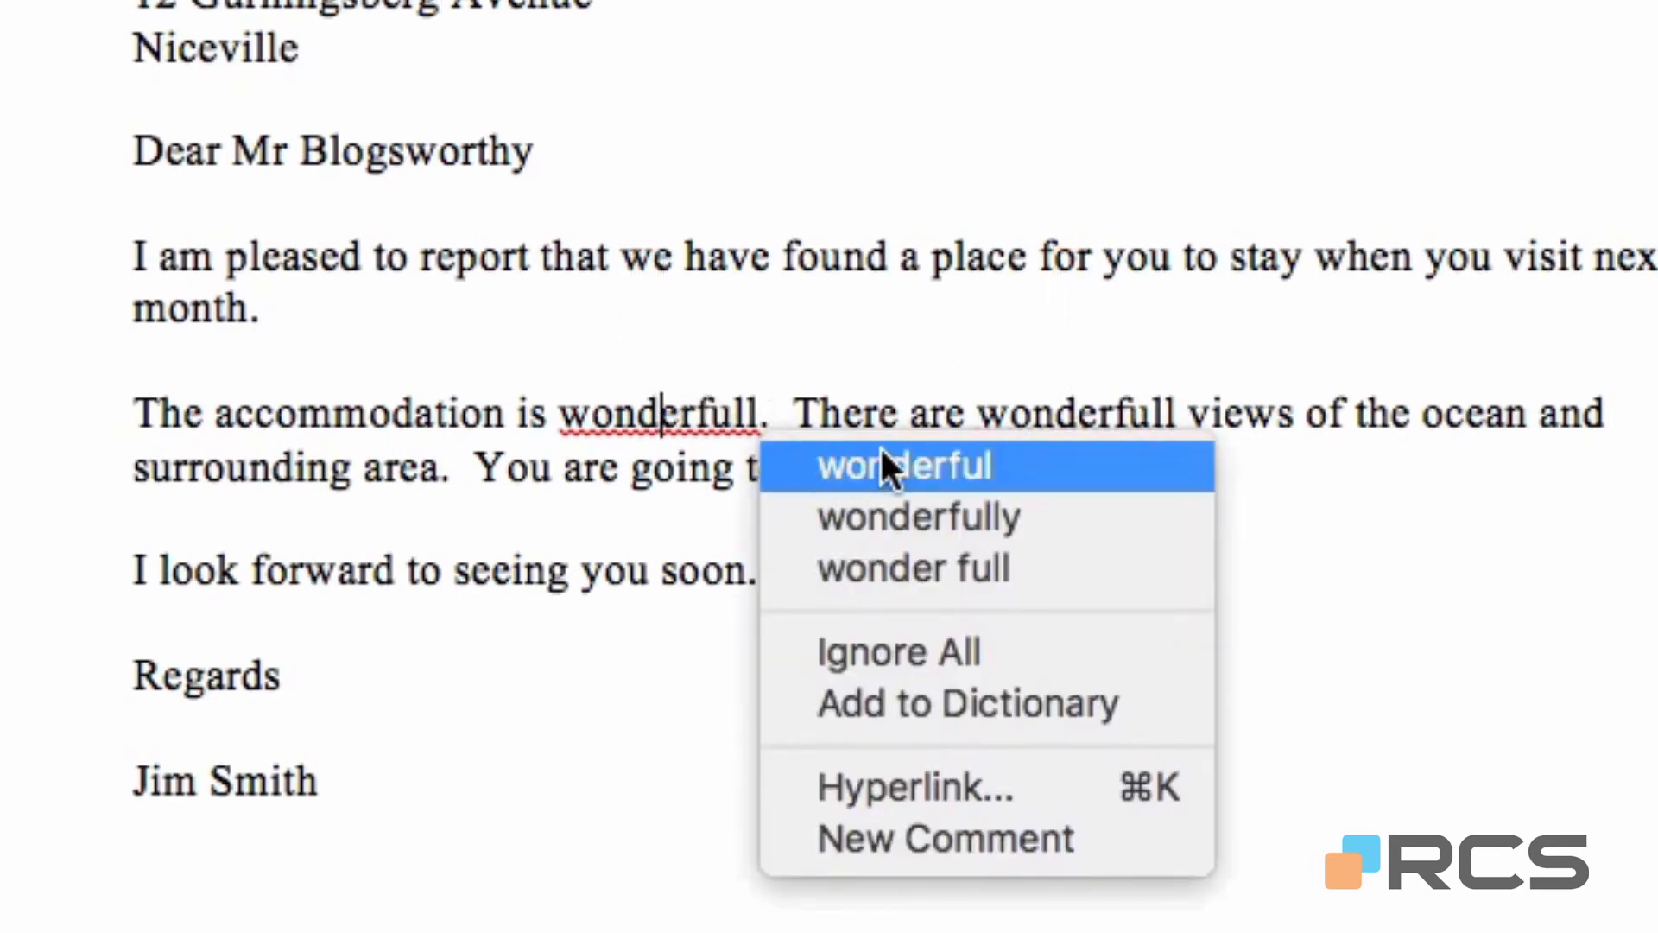
left_click(979, 471)
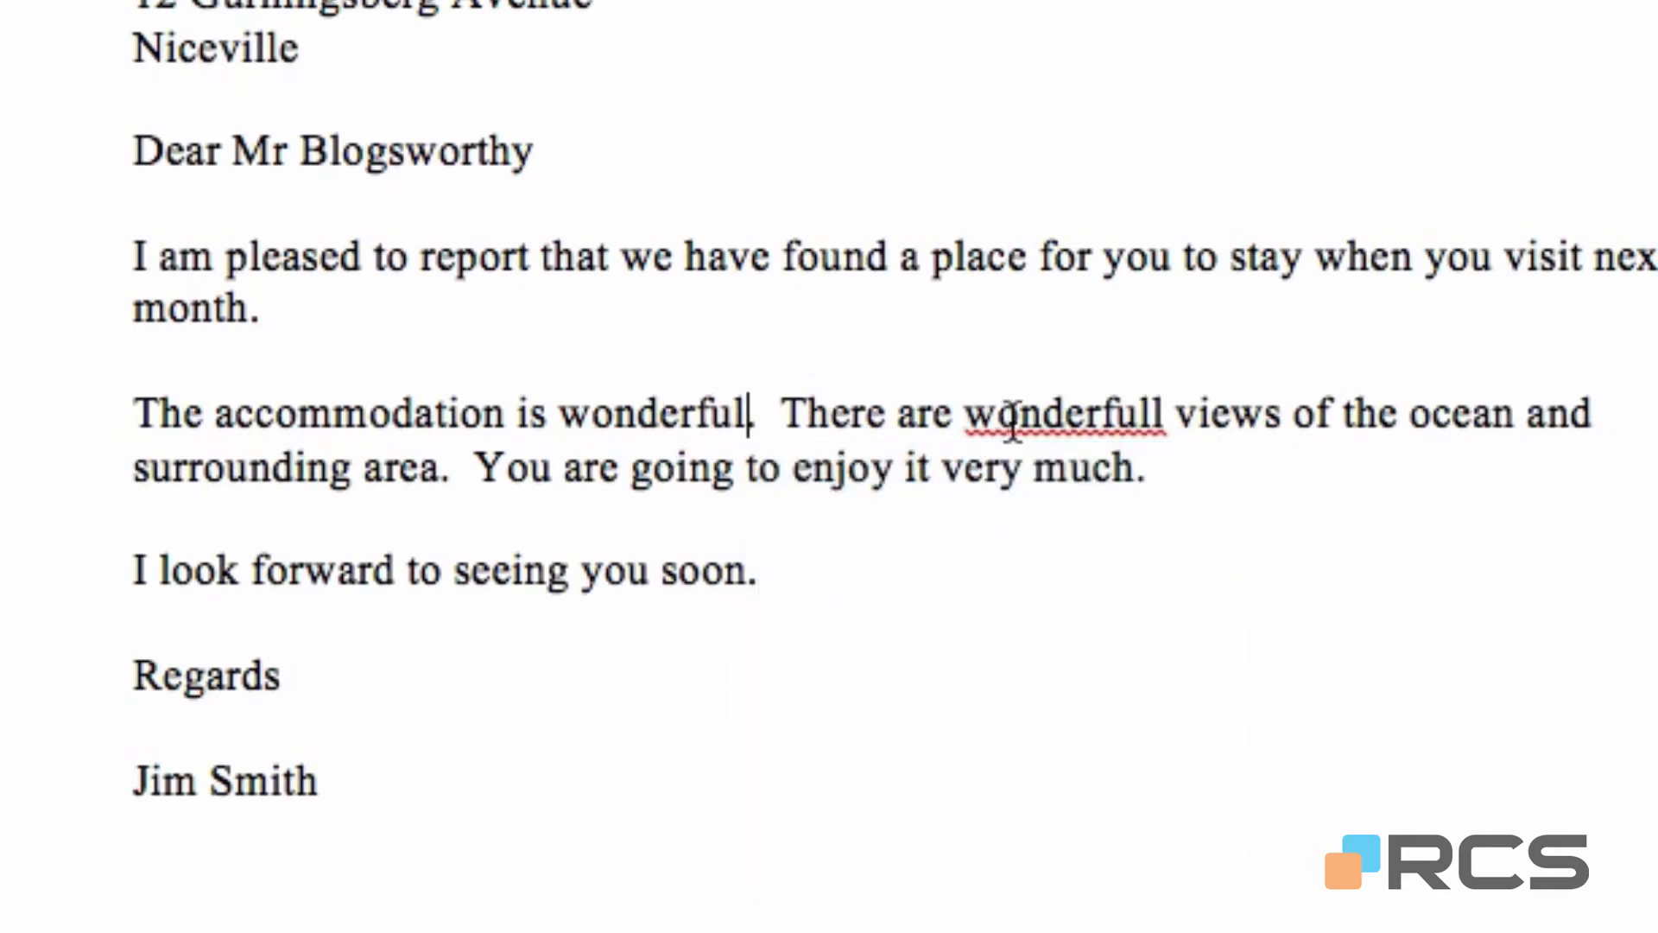
key("ctrl+z")
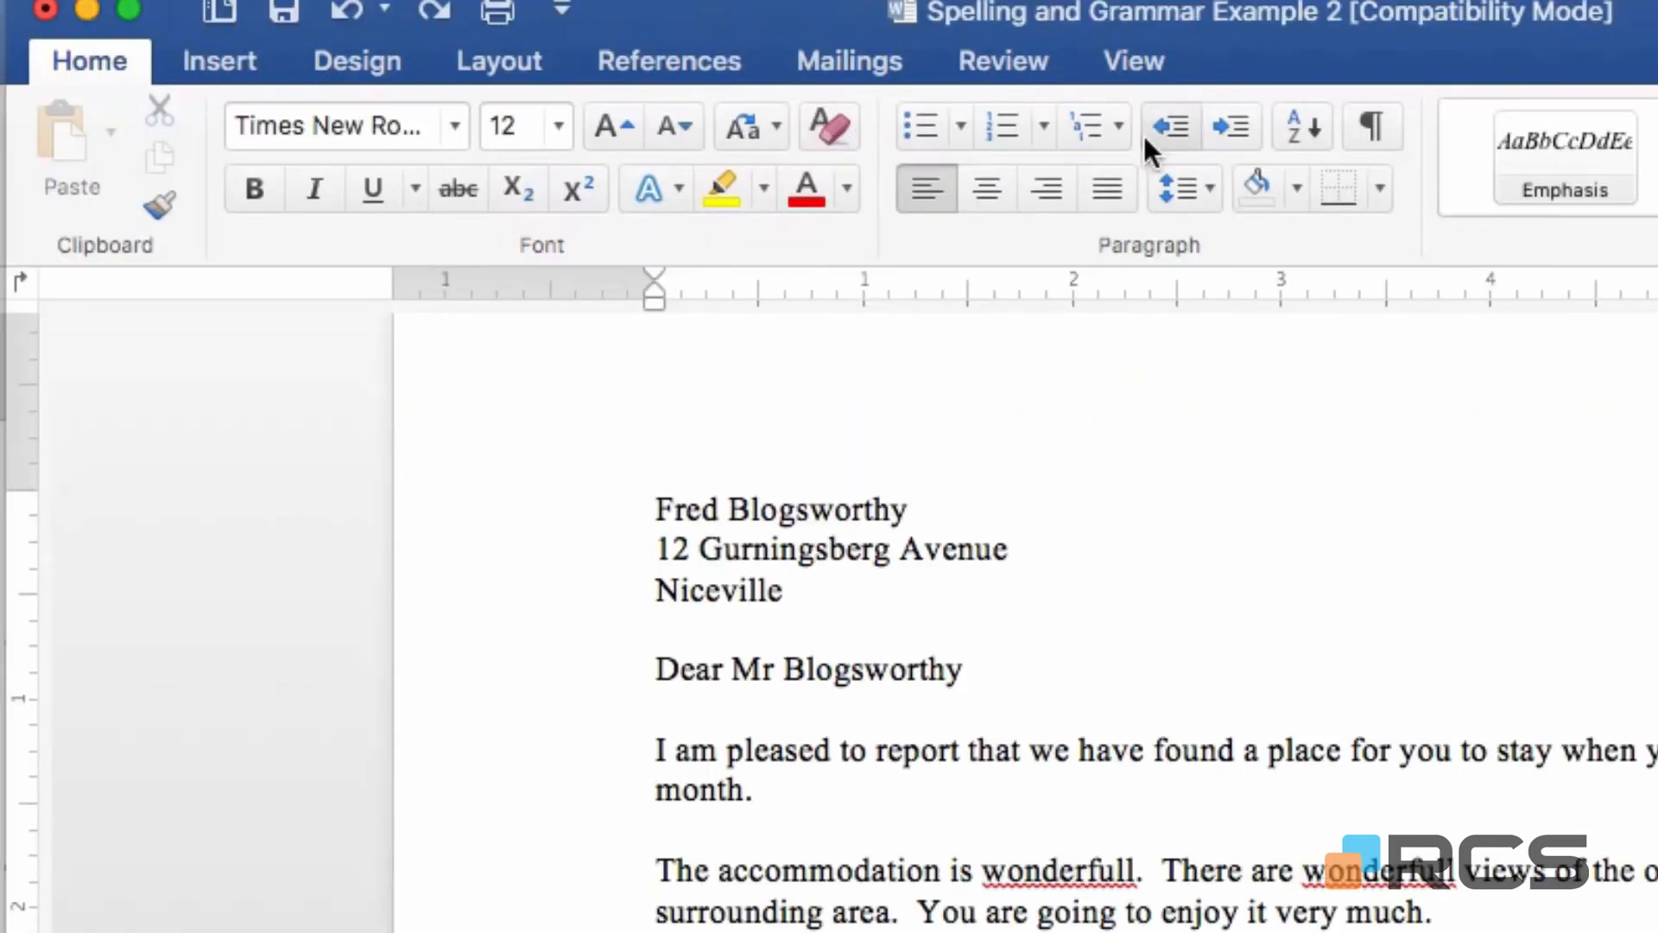
Run the spelling and grammar check and change all occurrences of "wonderfull" to "wonderful", closing the completed check
left_click(1048, 64)
left_click(71, 153)
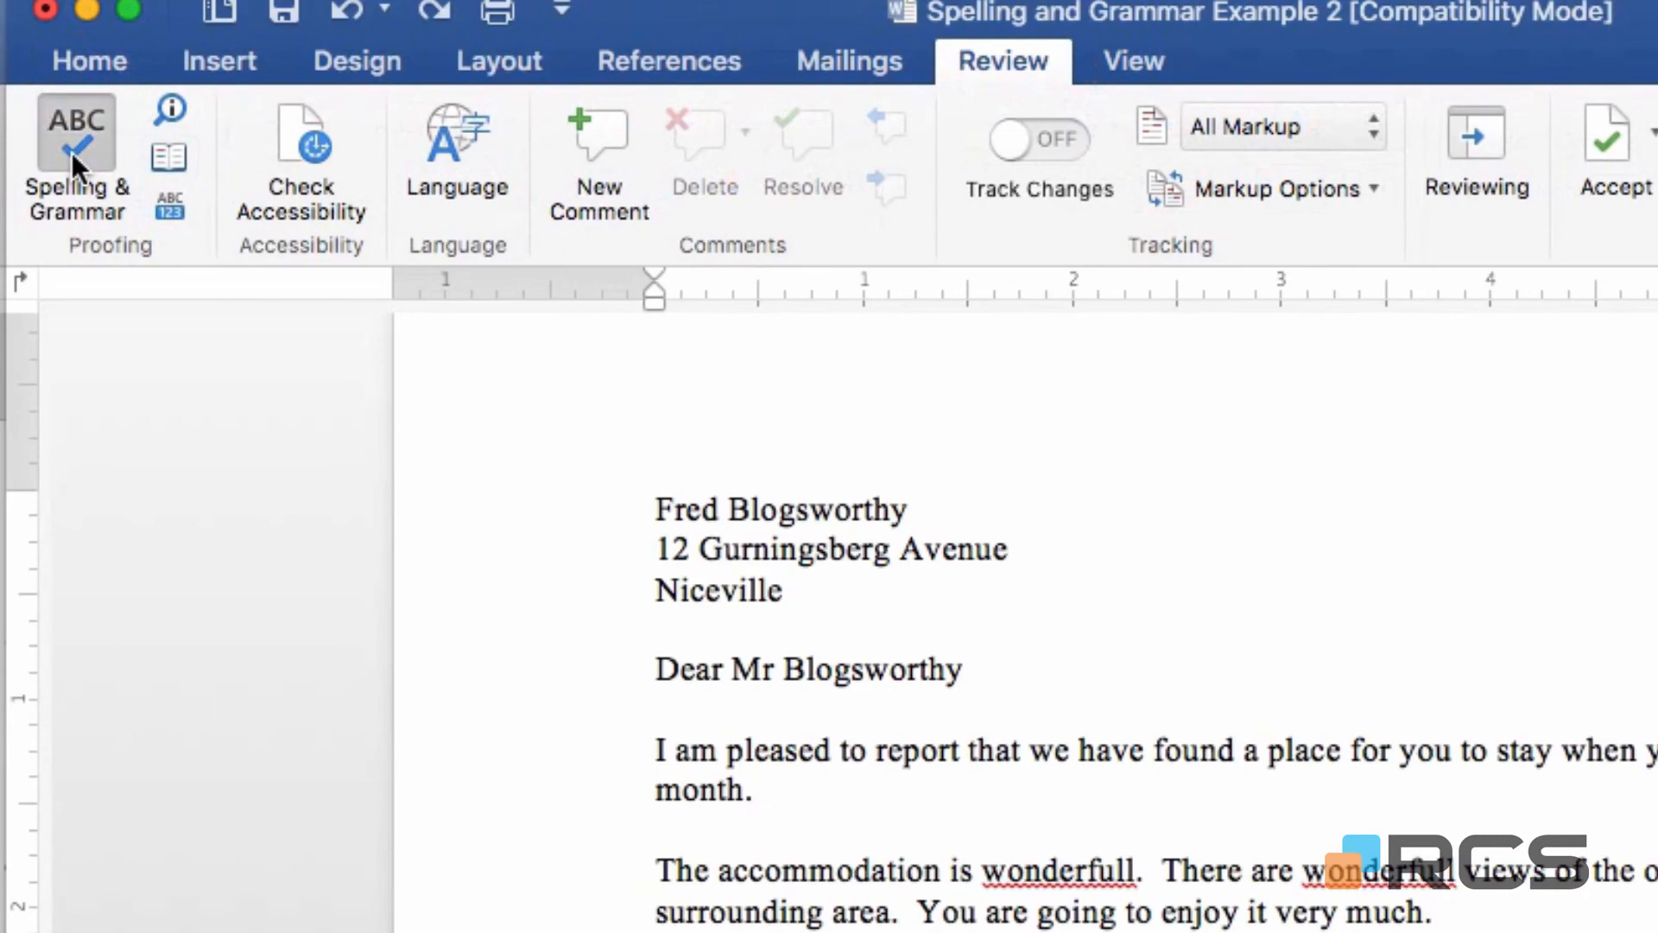
left_click_drag(1604, 299, 1176, 469)
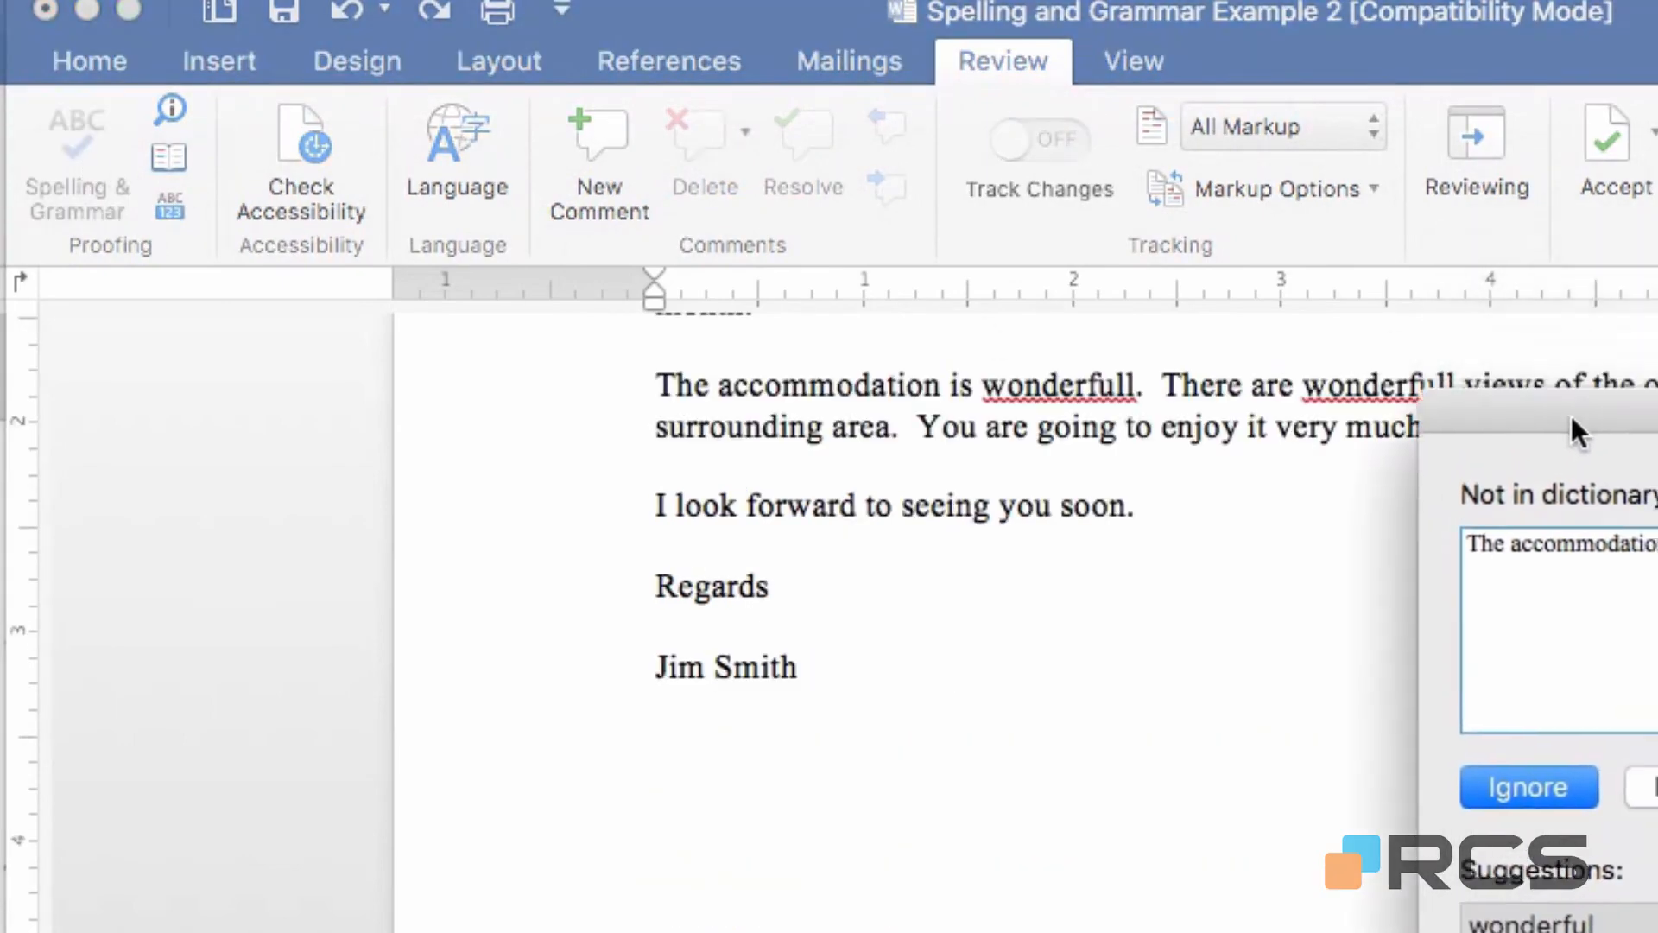
left_click_drag(565, 129, 551, 132)
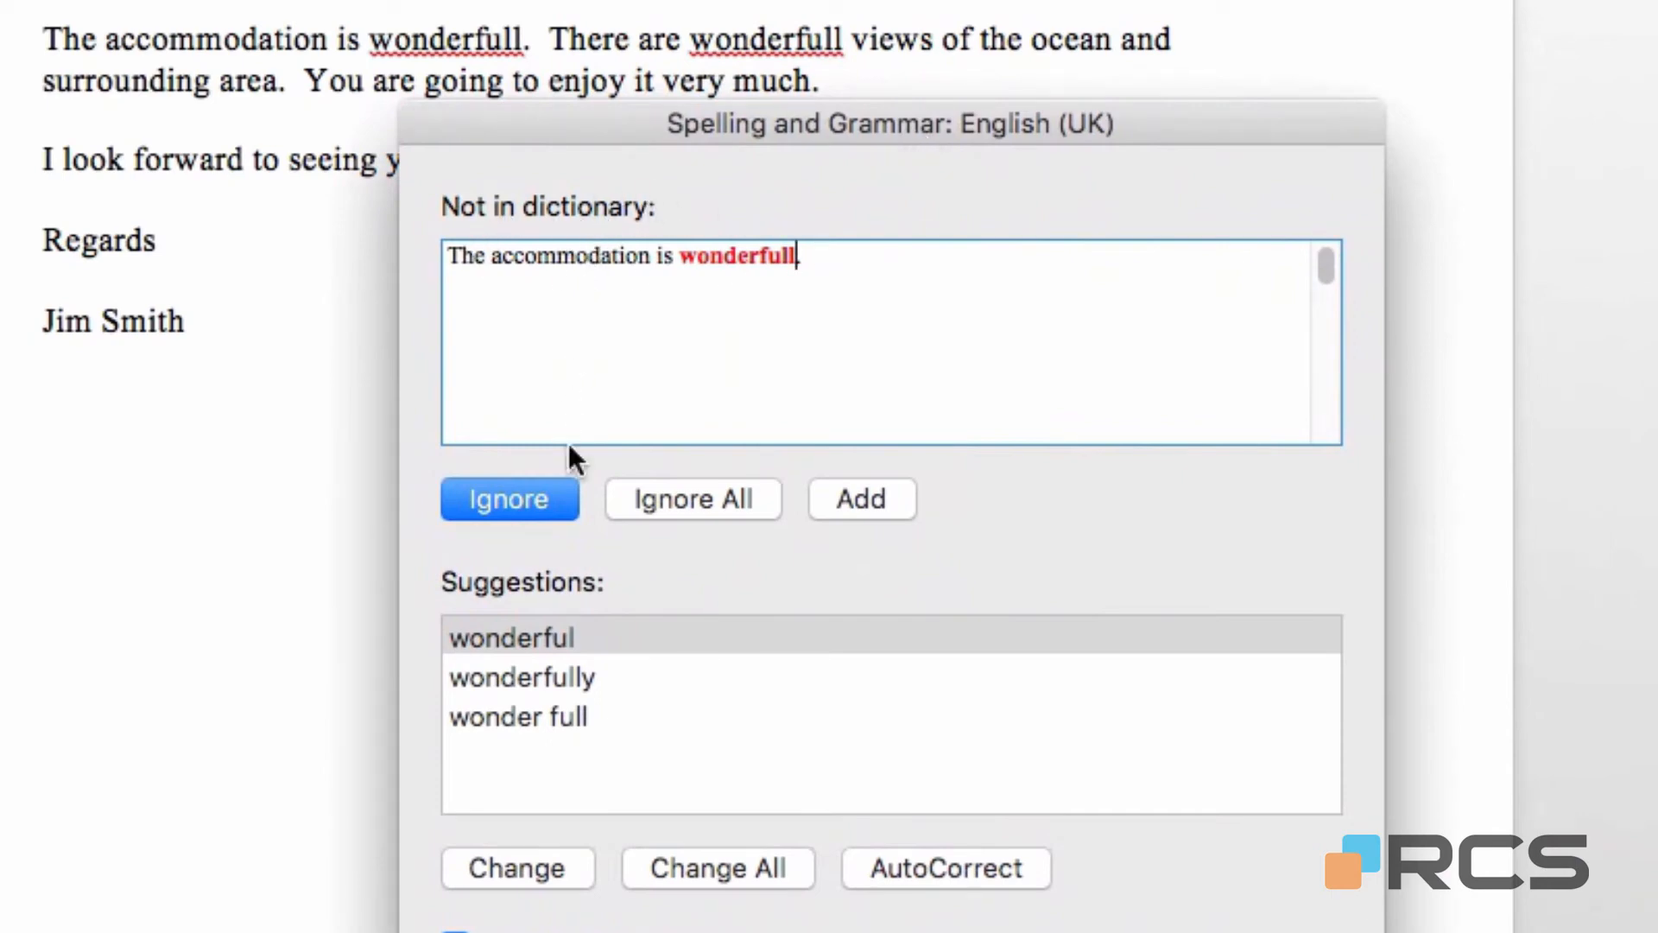
left_click(504, 641)
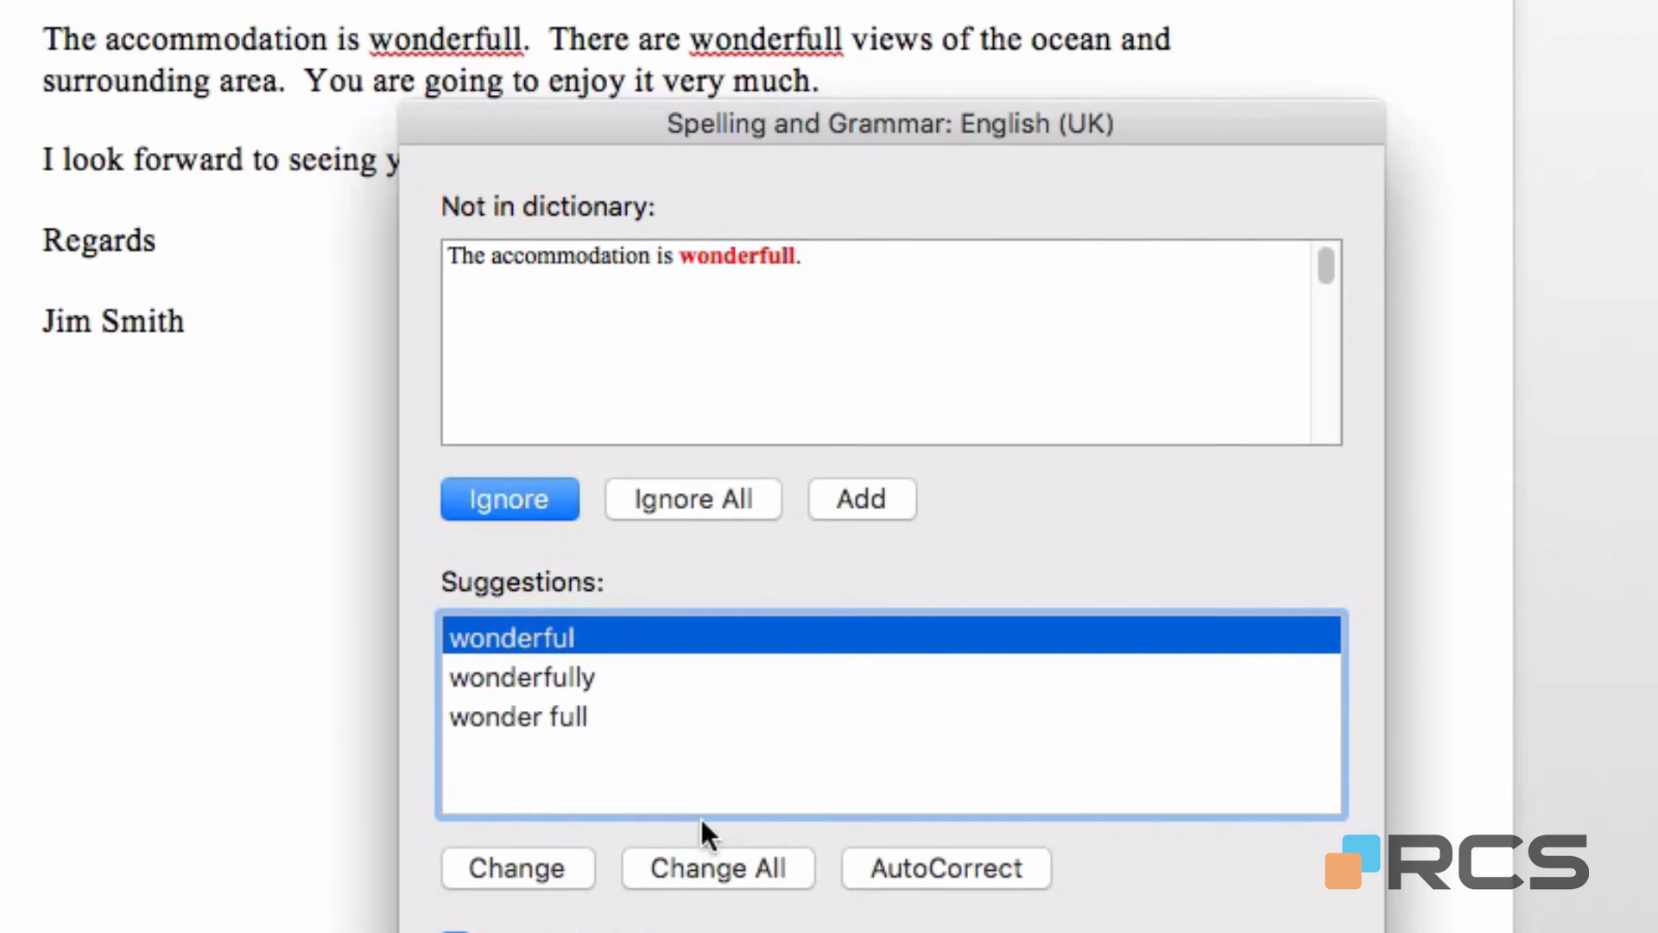
left_click(720, 867)
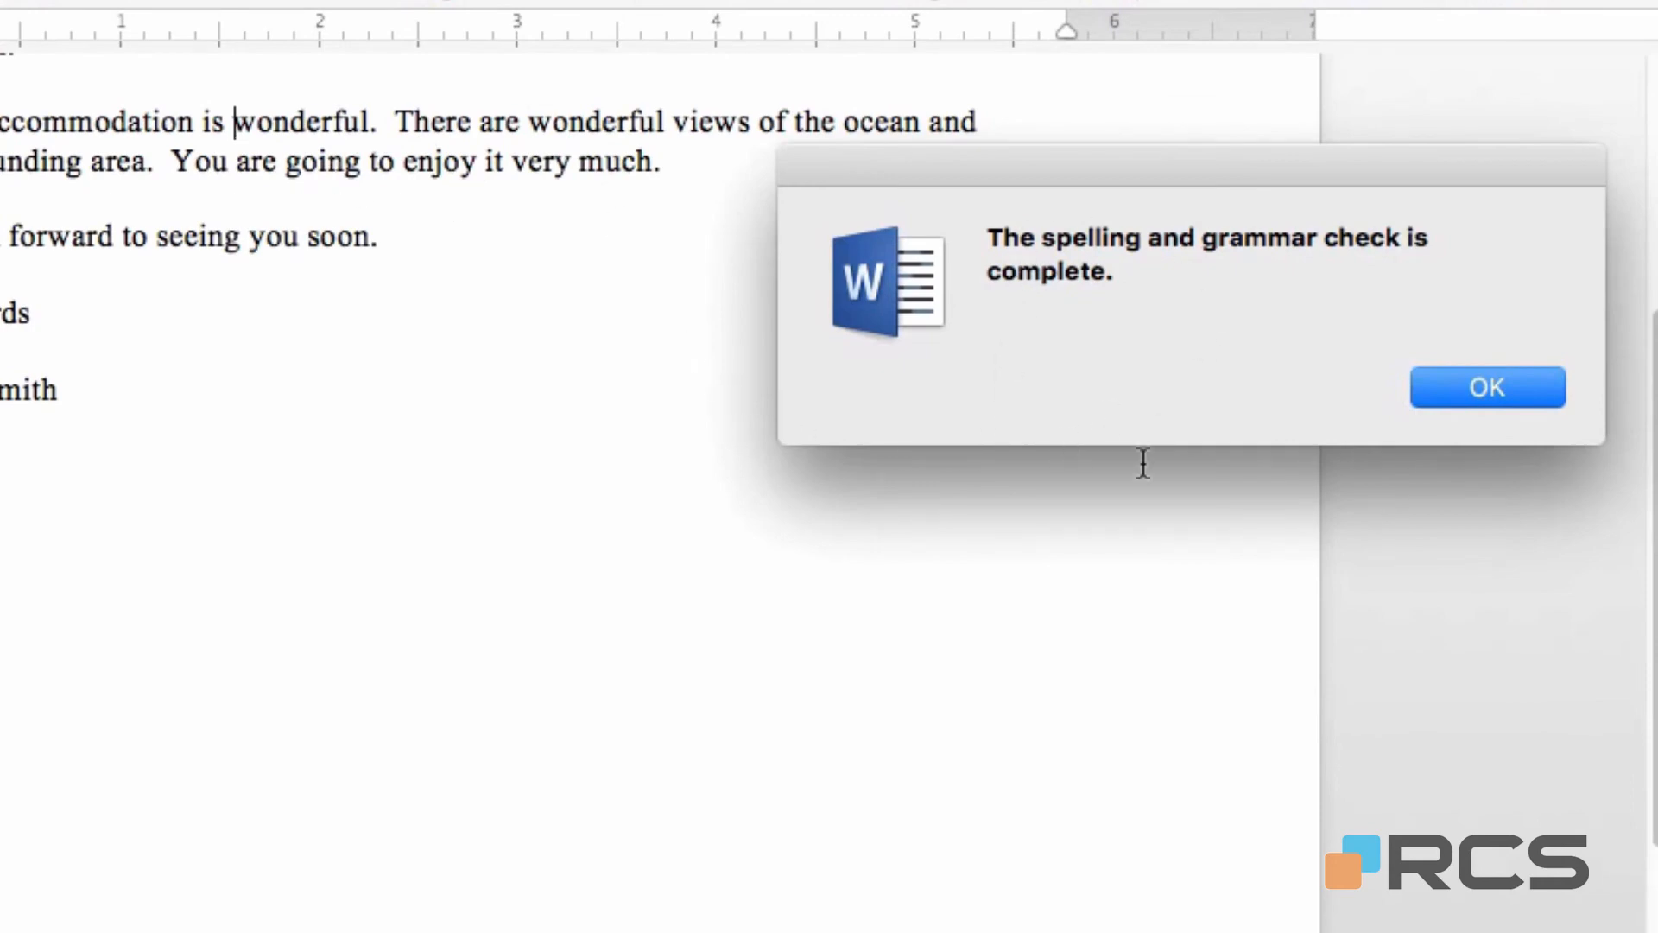
left_click(1451, 392)
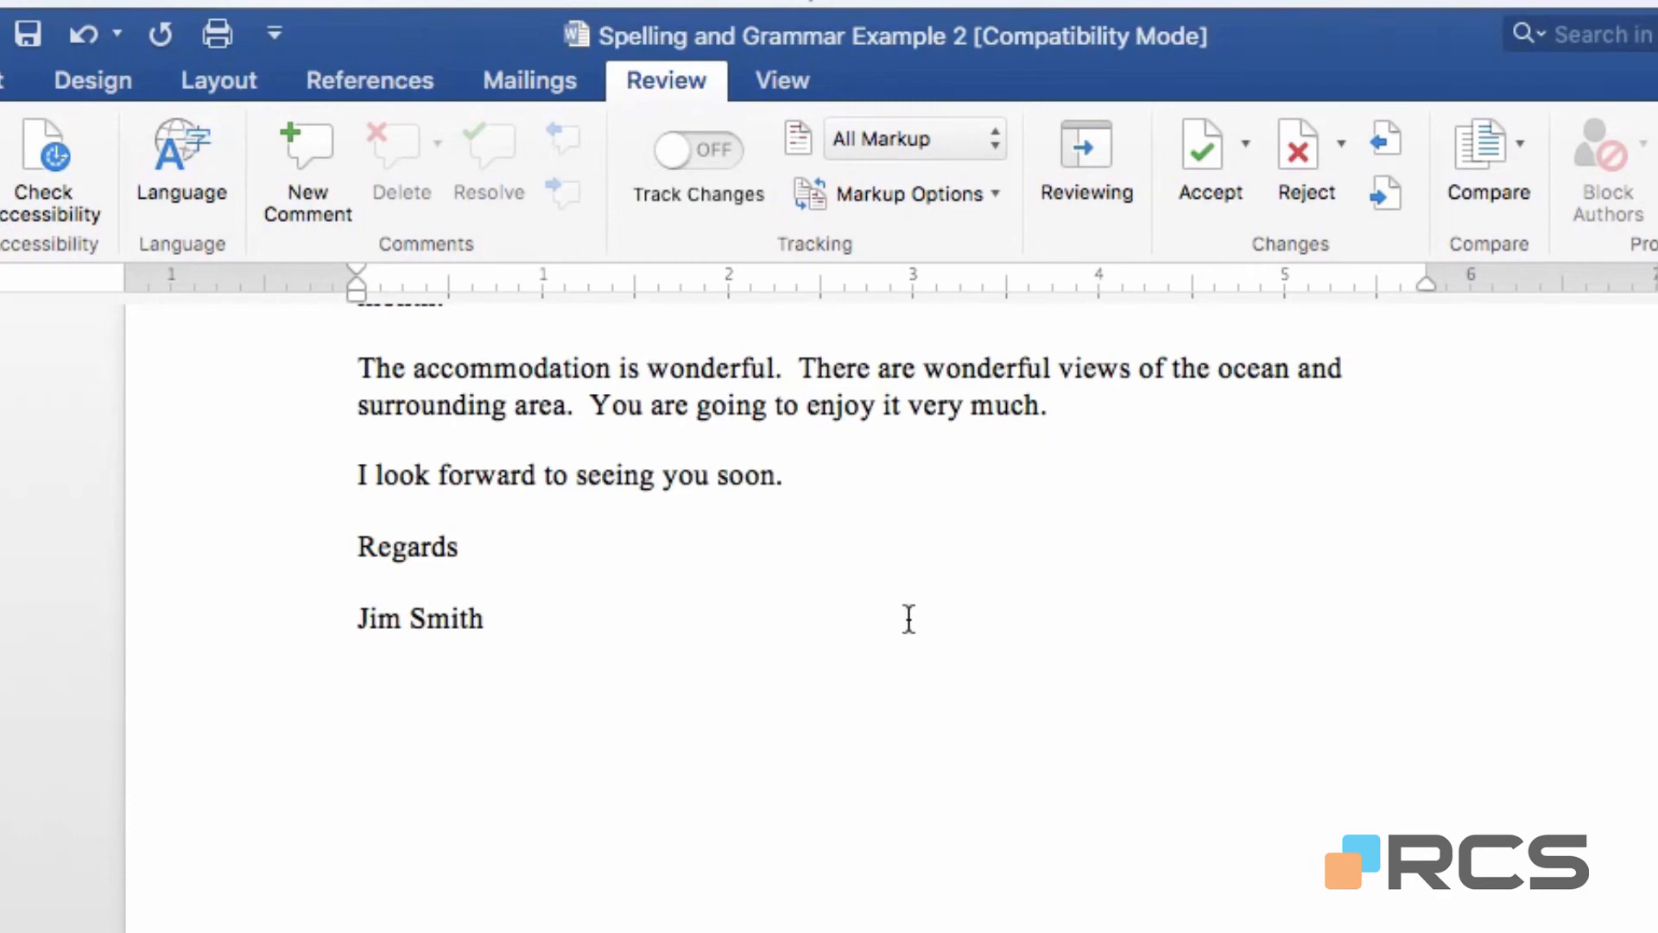
Start a new paragraph after "You are going to enjoy it very much." and enter the text "The accommodation"
left_click(1101, 406)
key("Return")
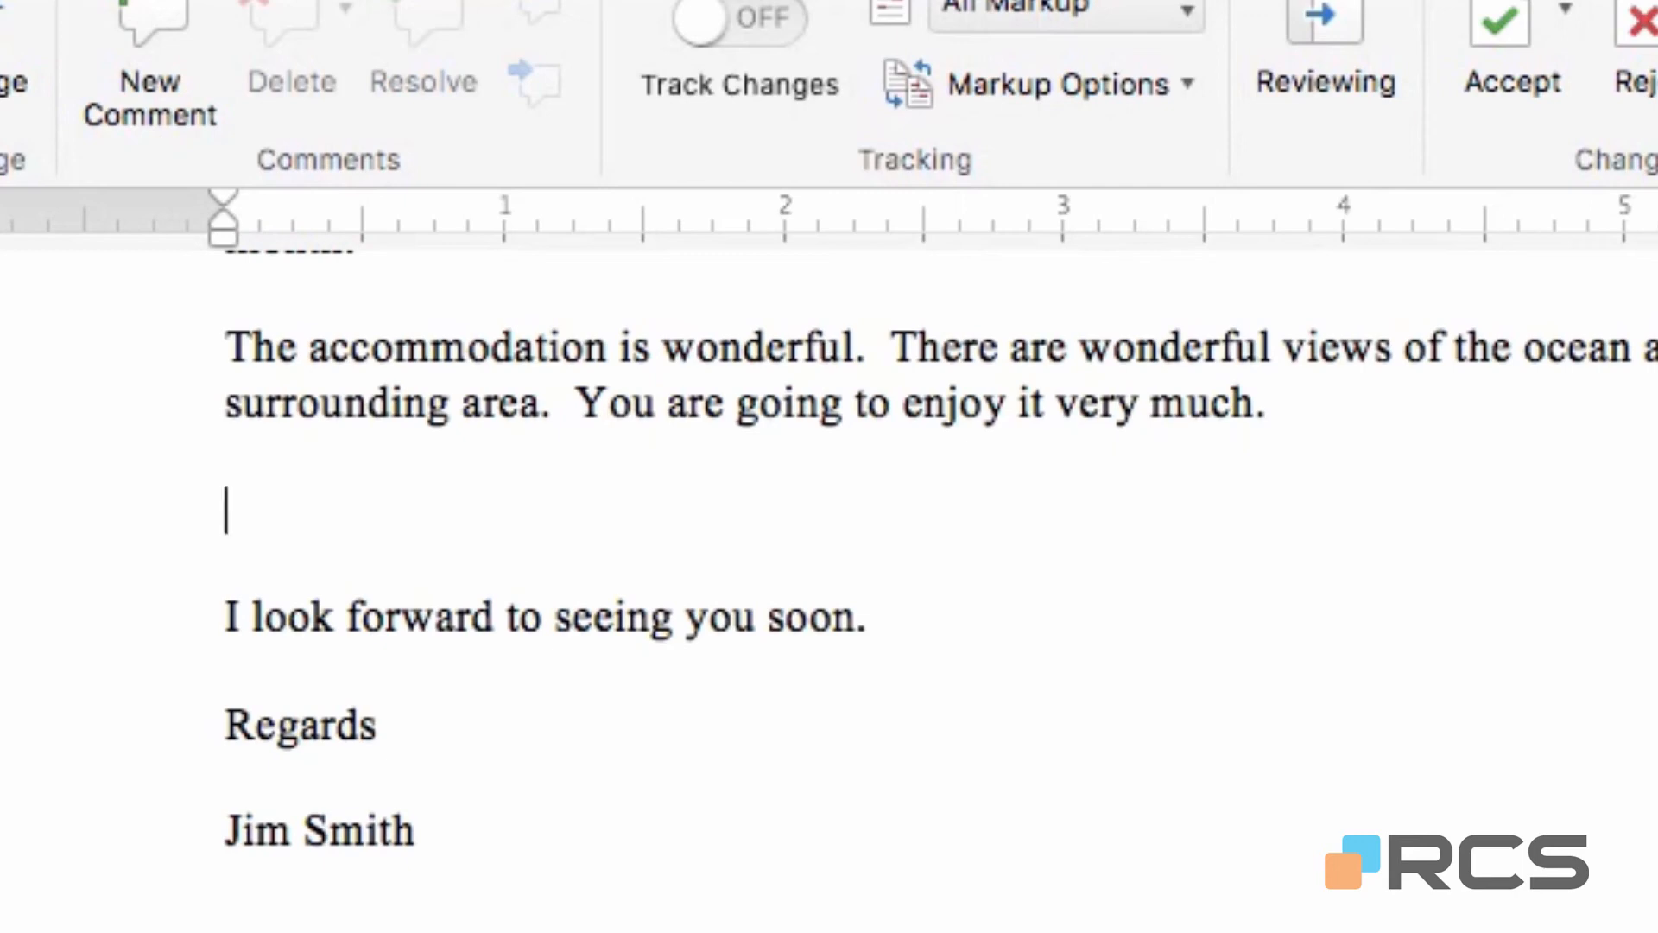
type("Theh")
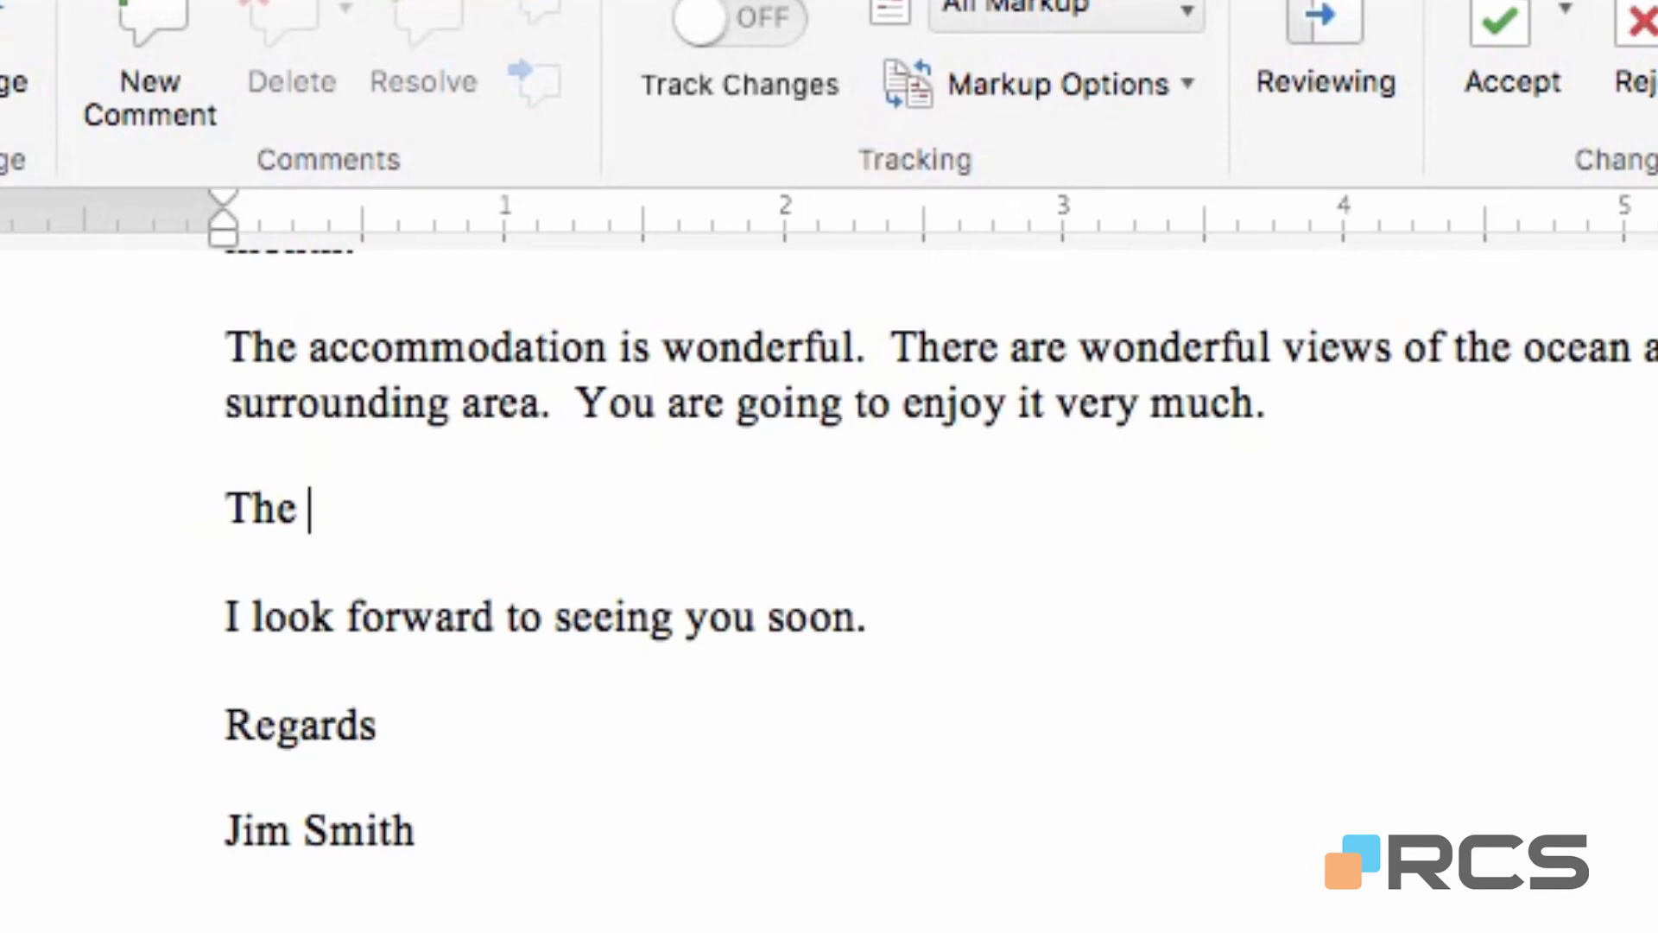
type("ac")
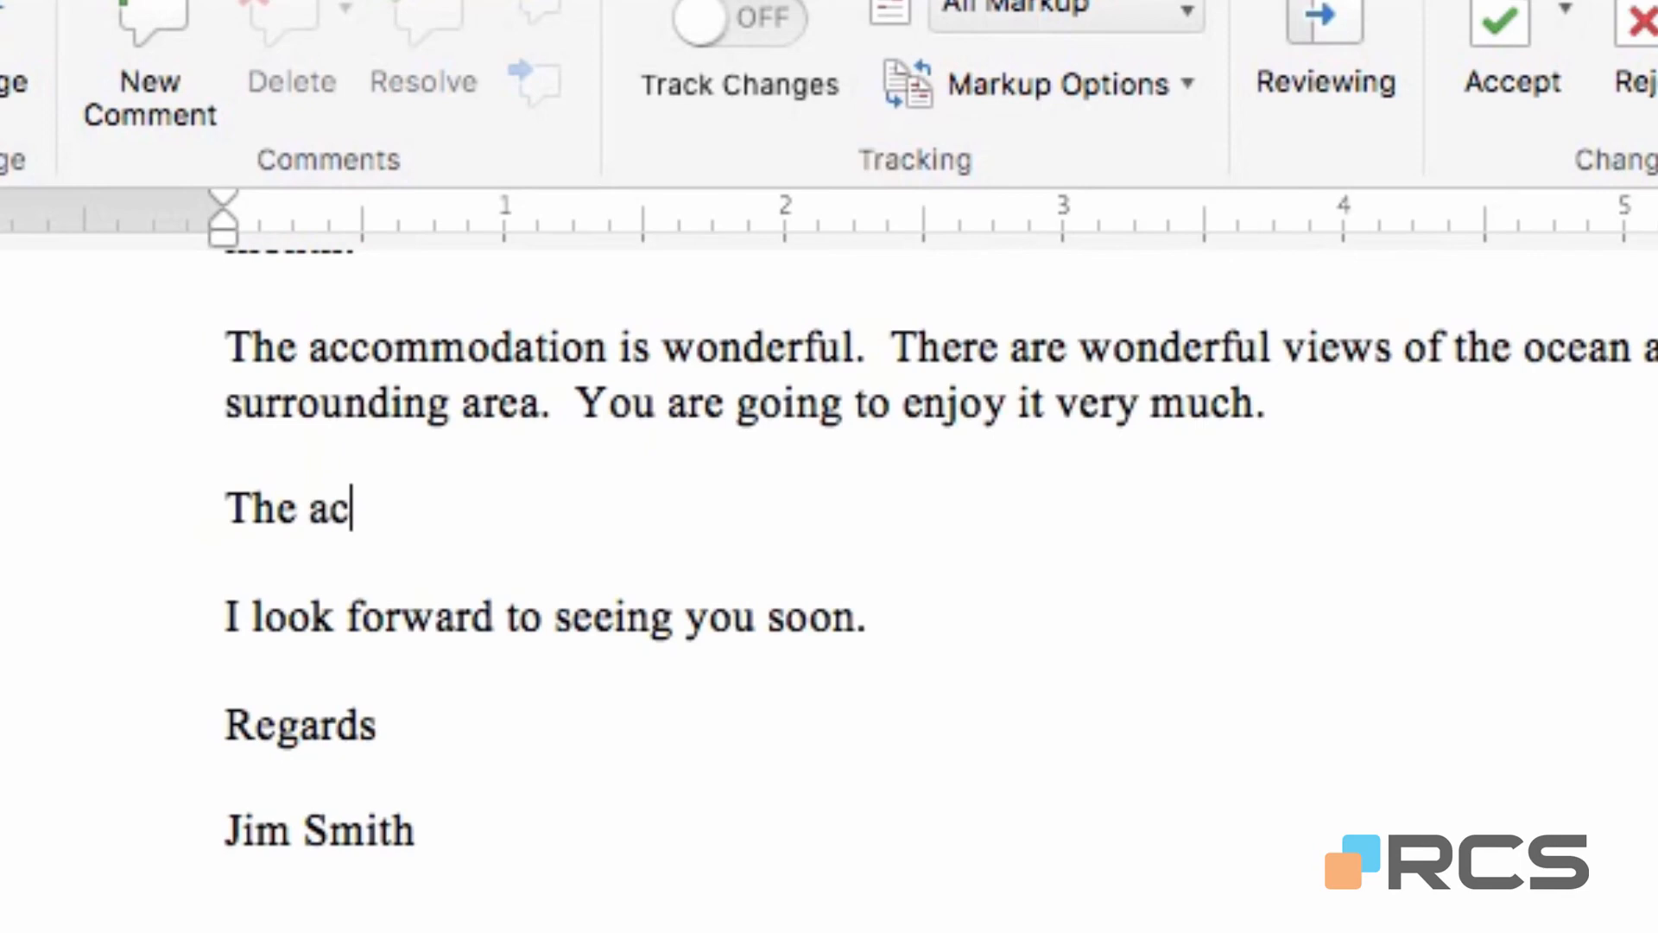
type("ommodation")
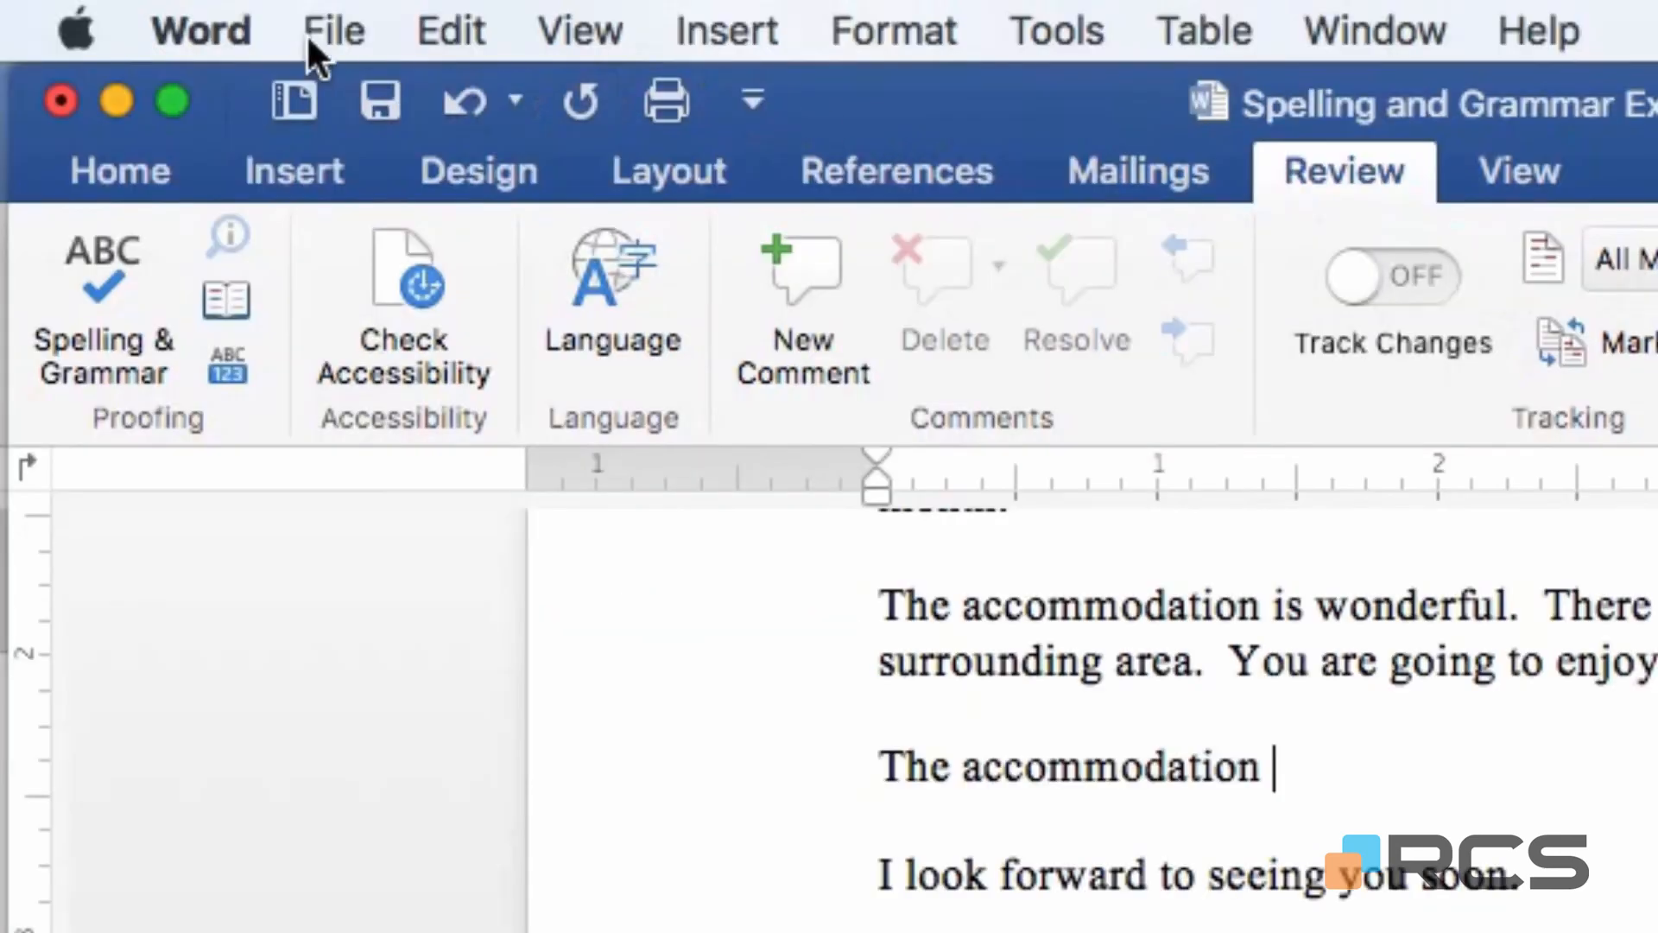
Open the Spelling & Grammar preferences, examine the spelling and grammar options, and close them without changing anything
left_click(177, 25)
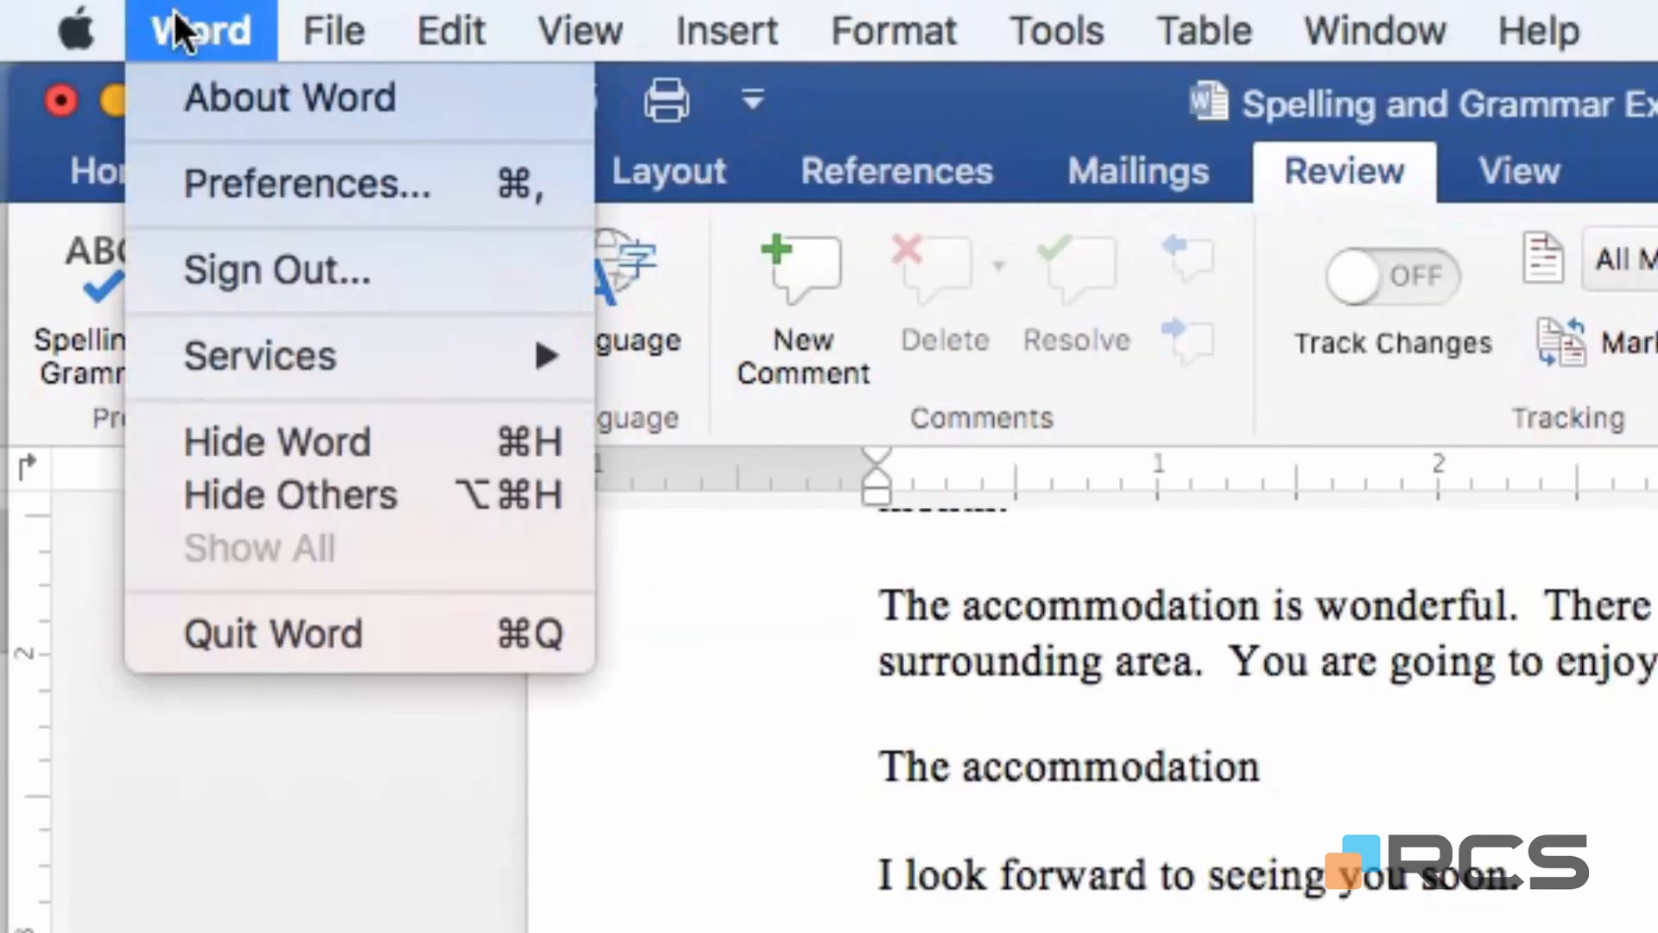
left_click(187, 194)
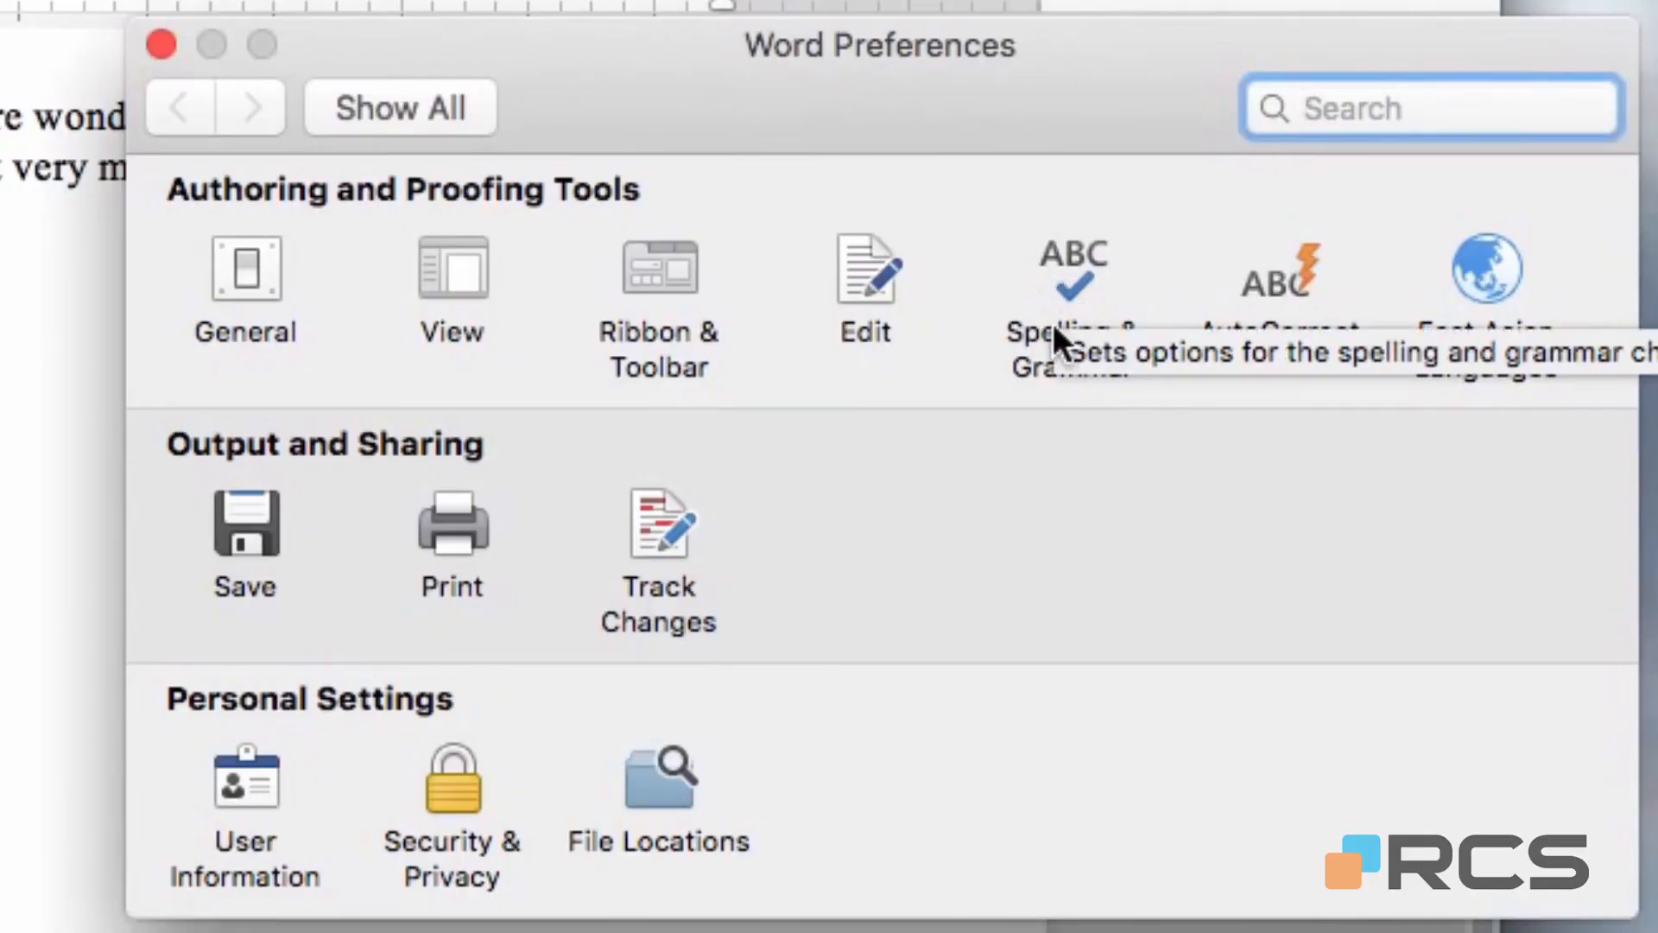
left_click(1066, 273)
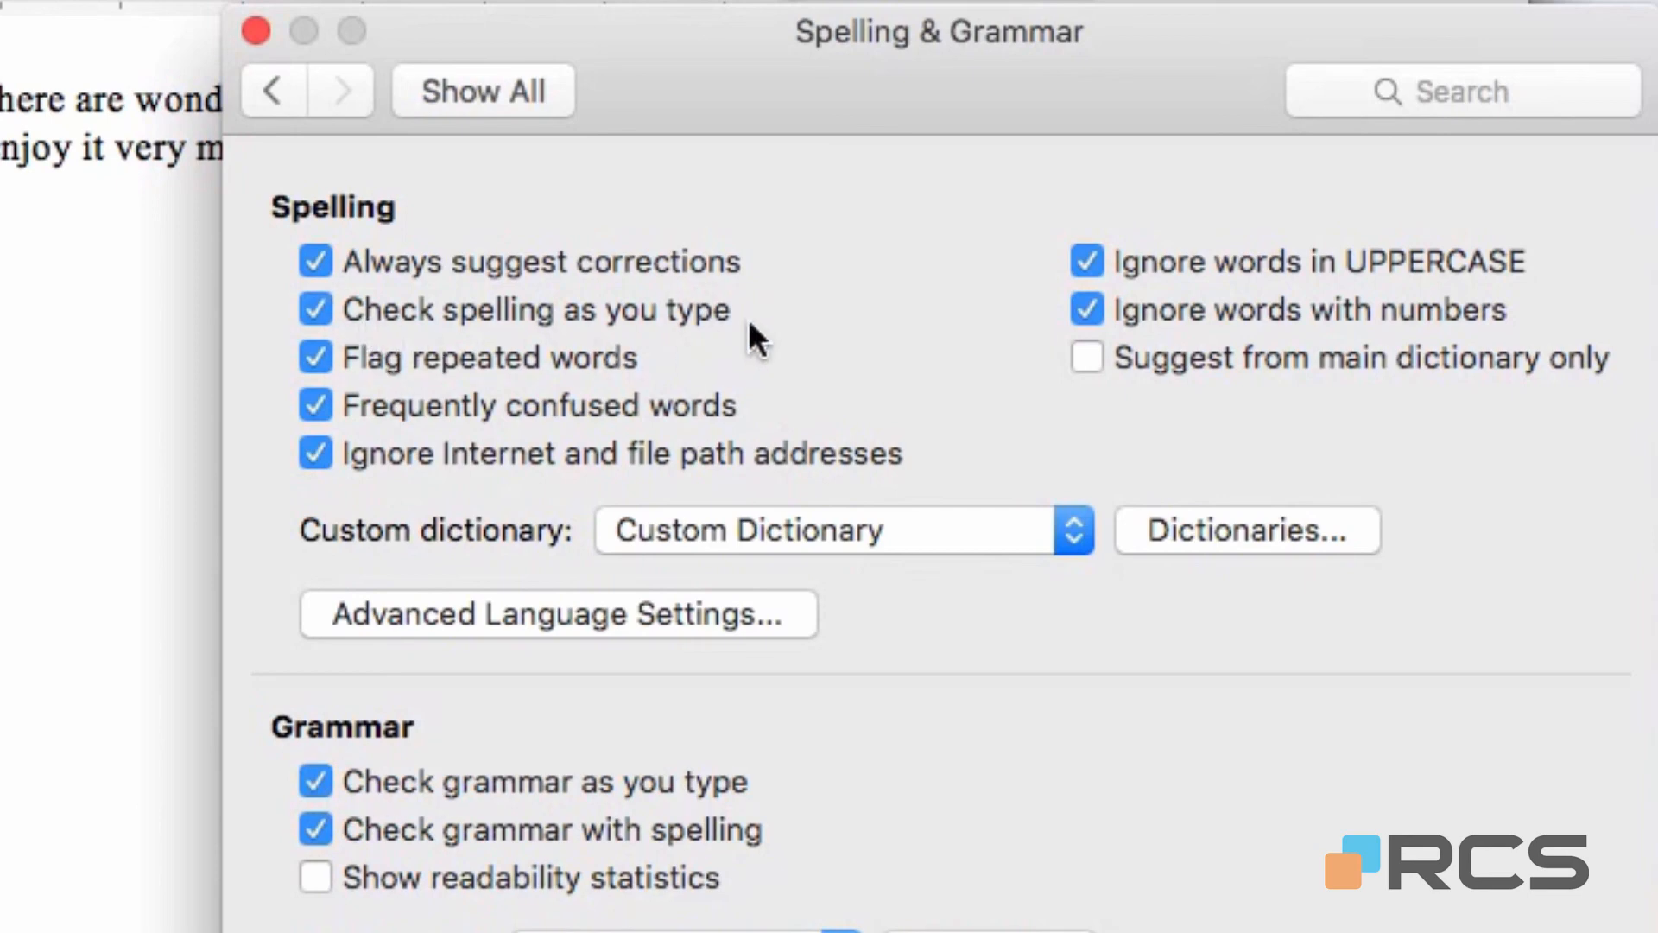
left_click(255, 31)
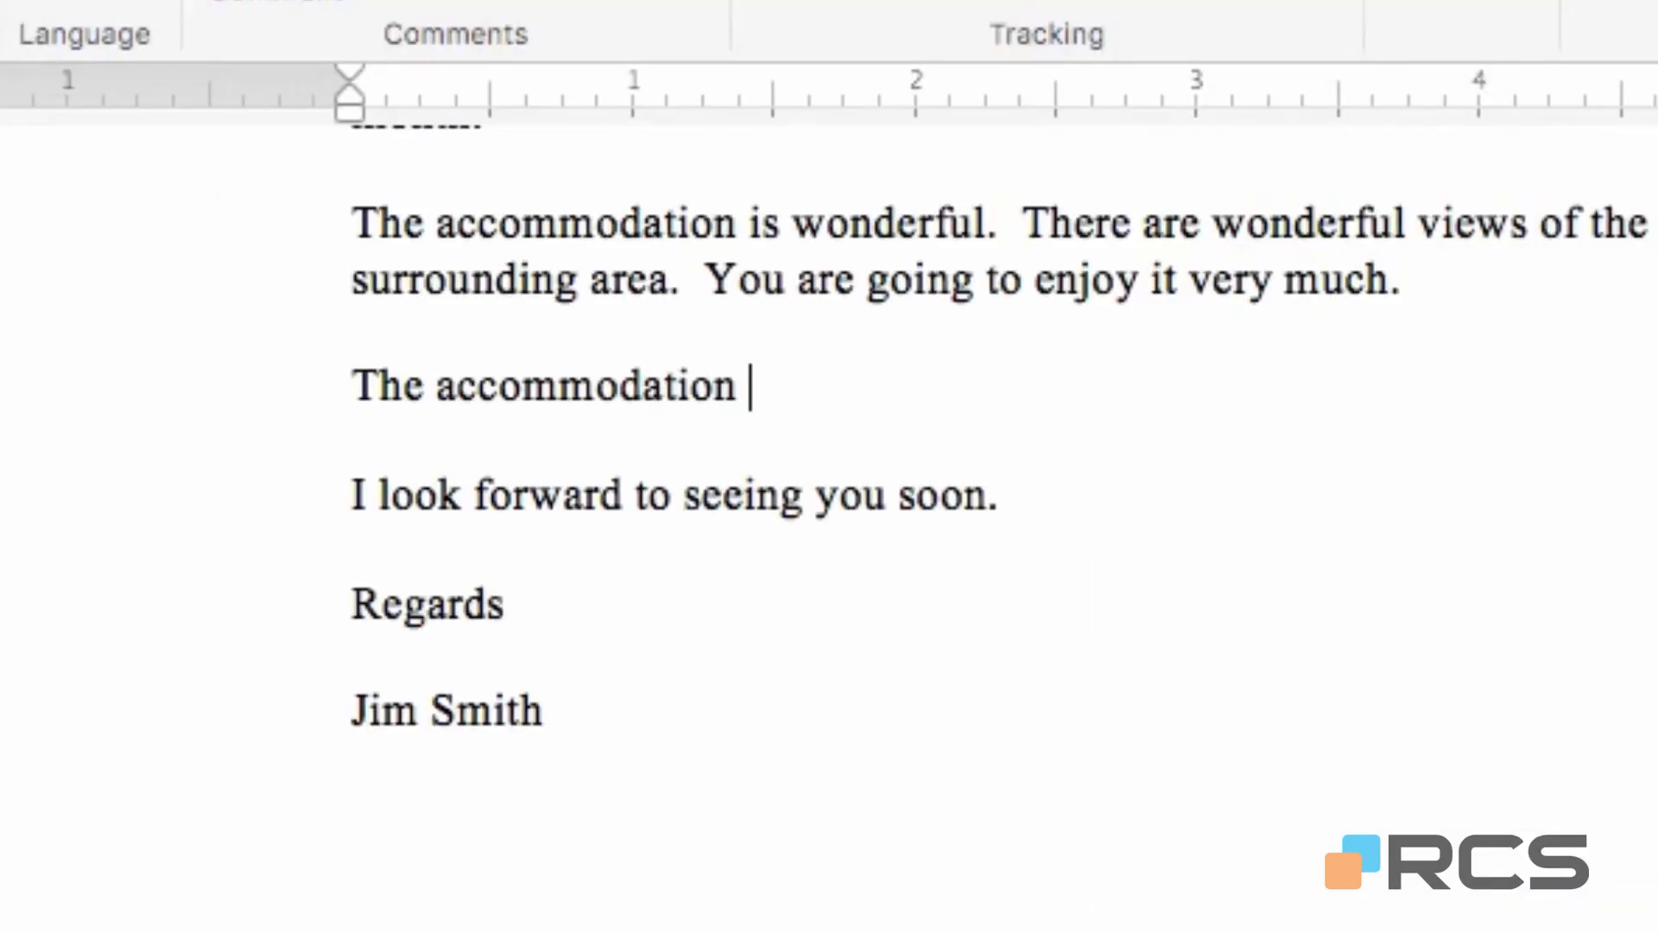
Continue the new "The accommodation" paragraph with the deliberately misspelled text "is wonderfull."
type("is wonderf")
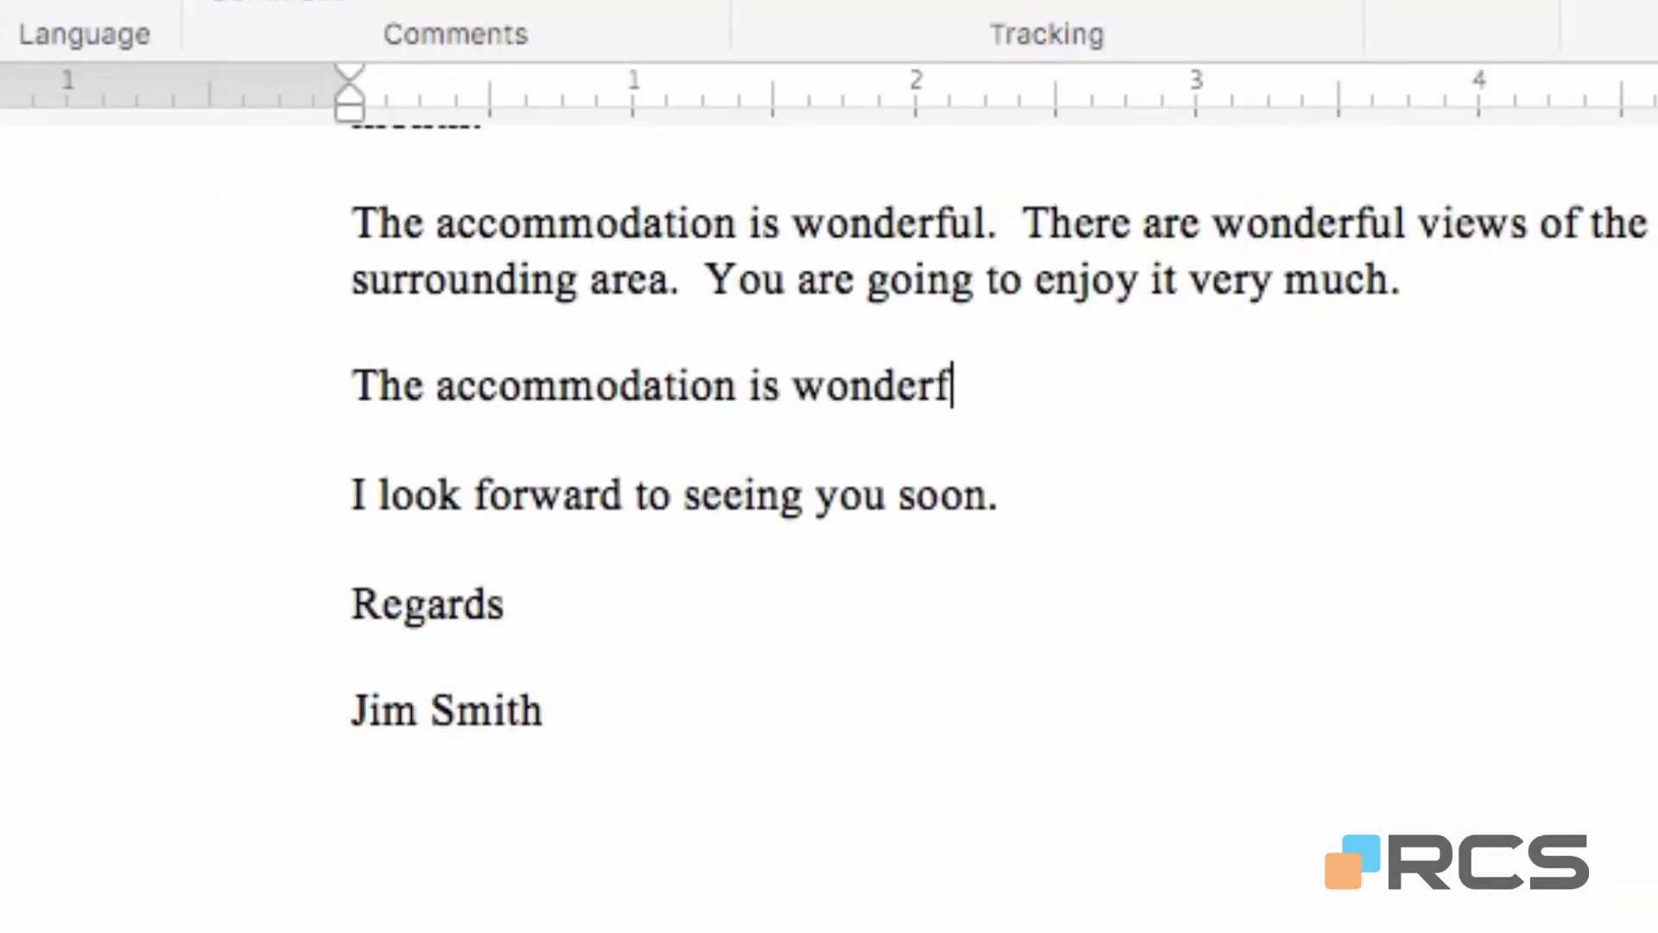
type("ull")
type(".")
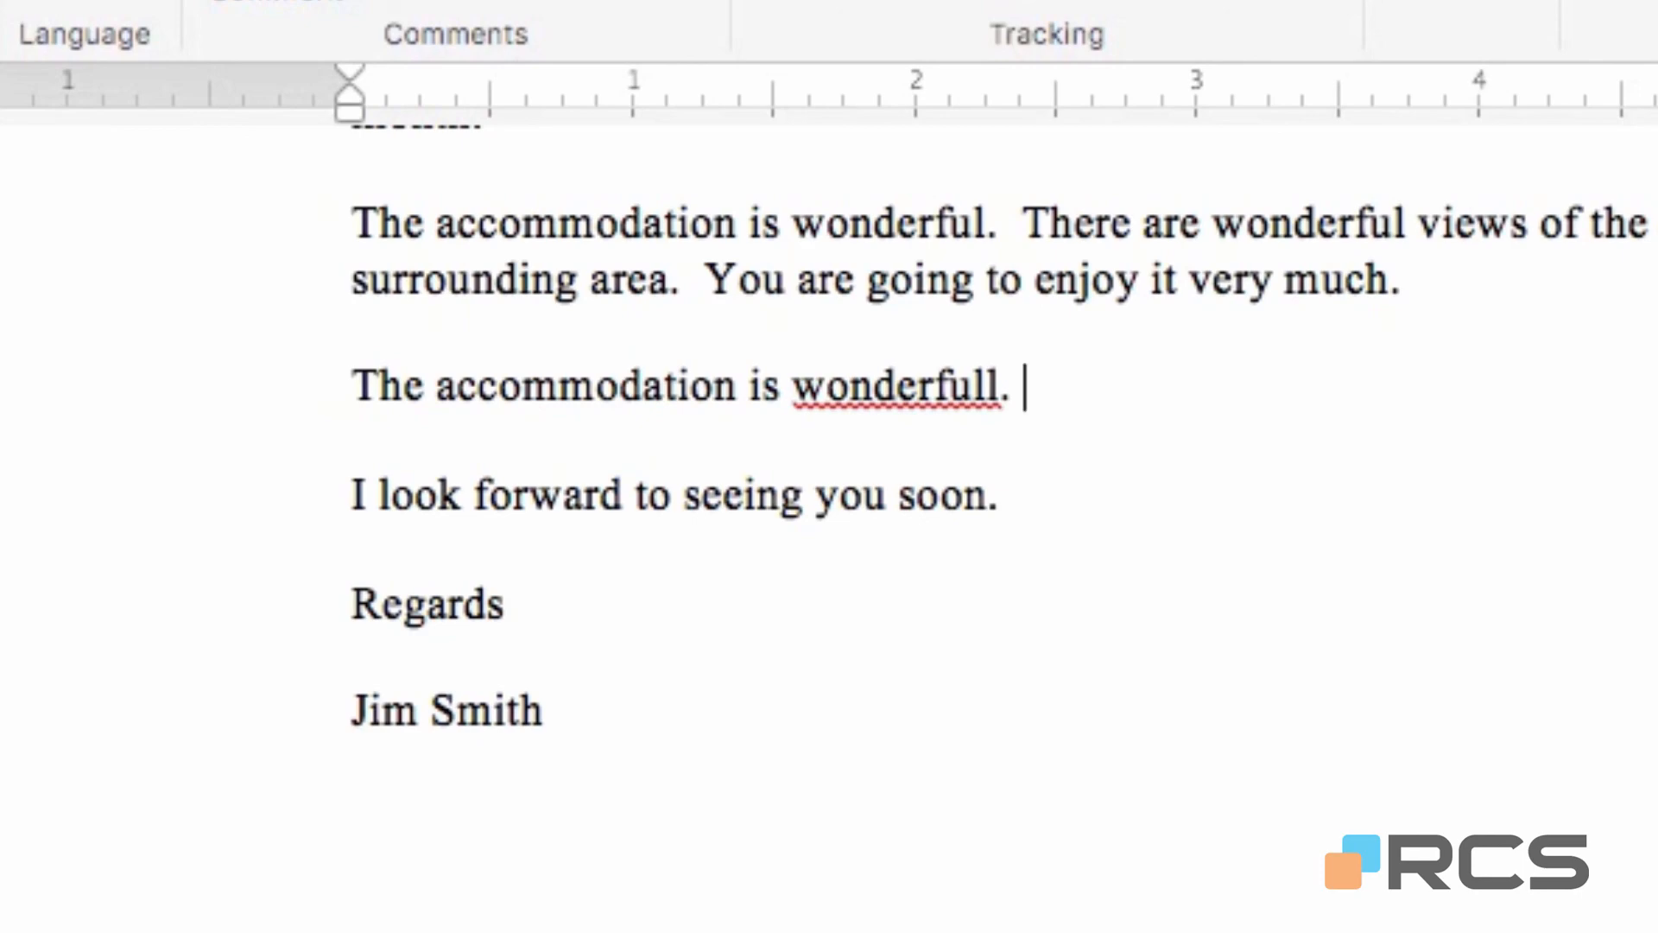
Correct the misspelled last word of the new paragraph by hand so the sentence ends with "wonderful."
key("BackSpace")
key("BackSpace")
key("BackSpace")
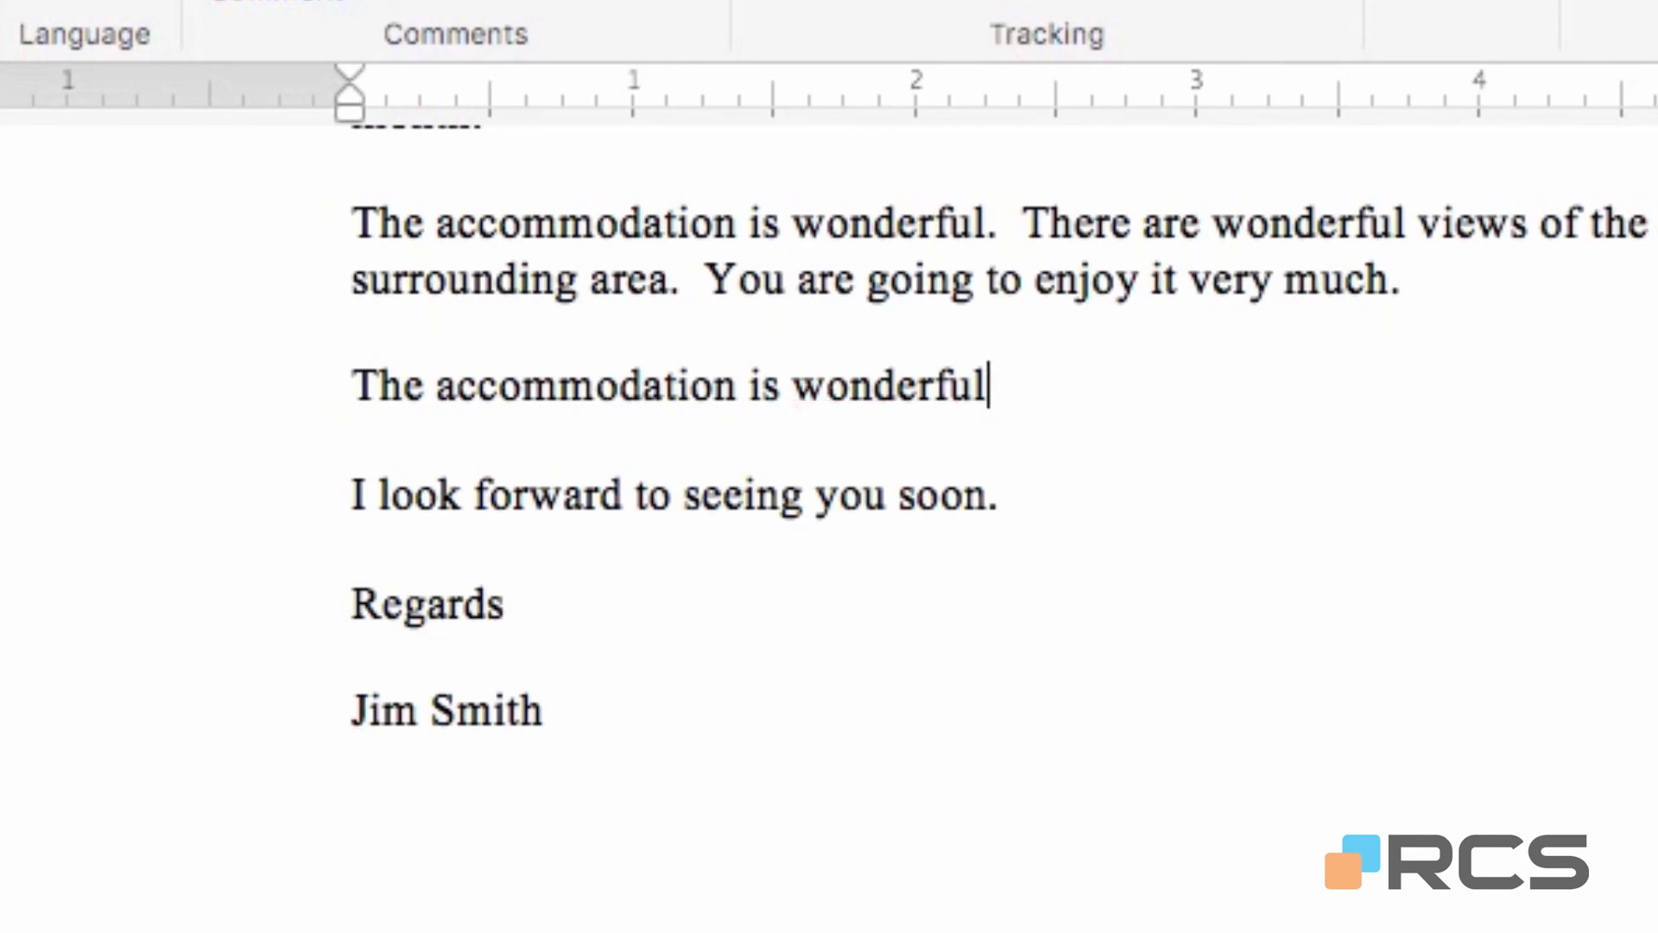
type(".")
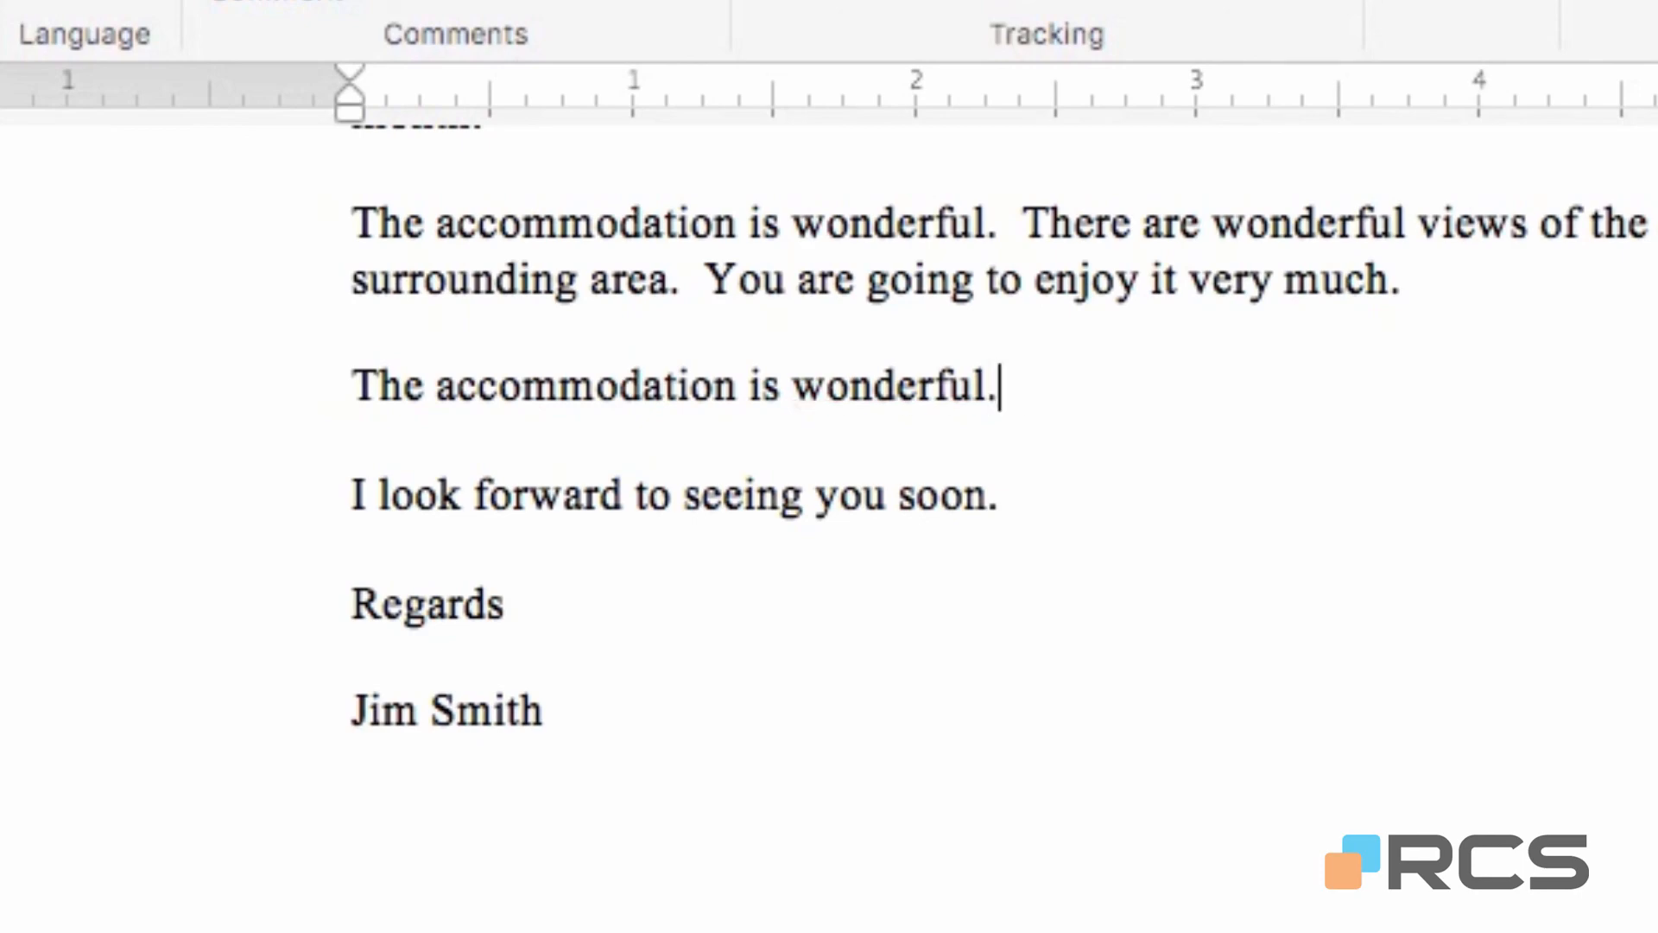